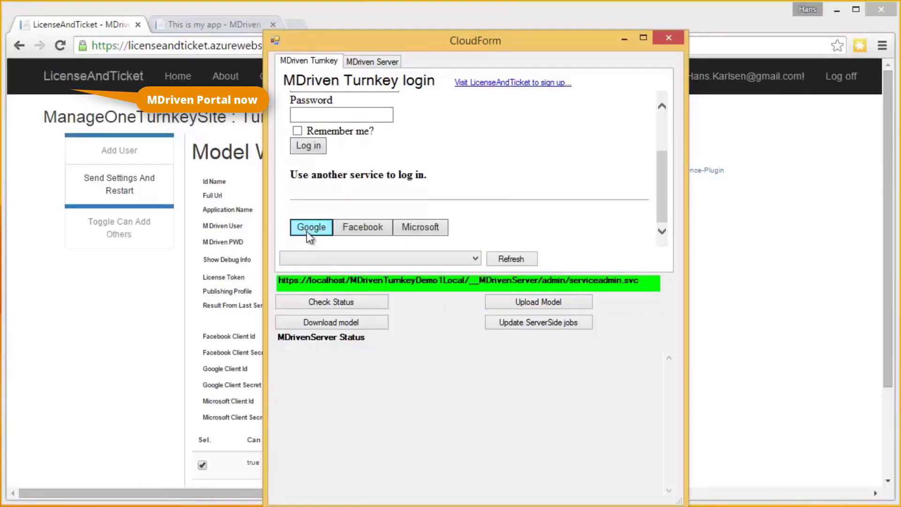
click(474, 260)
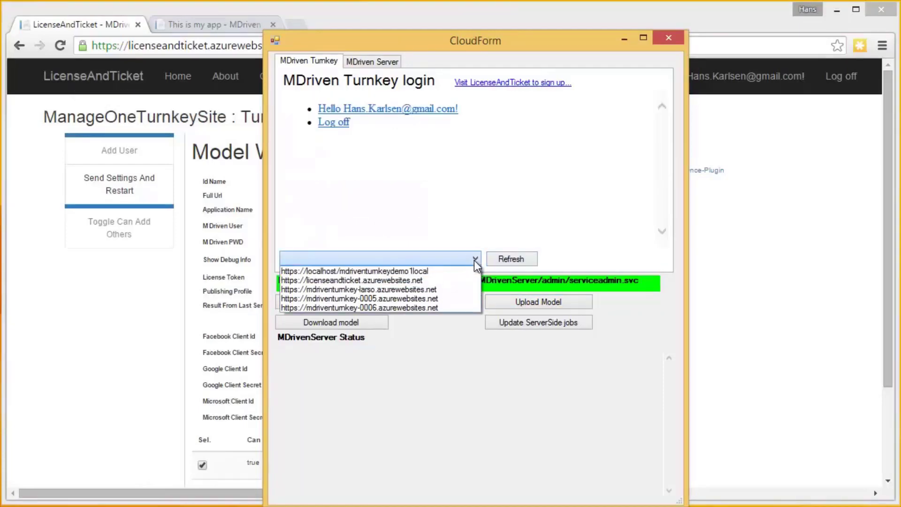
click(426, 308)
click(348, 322)
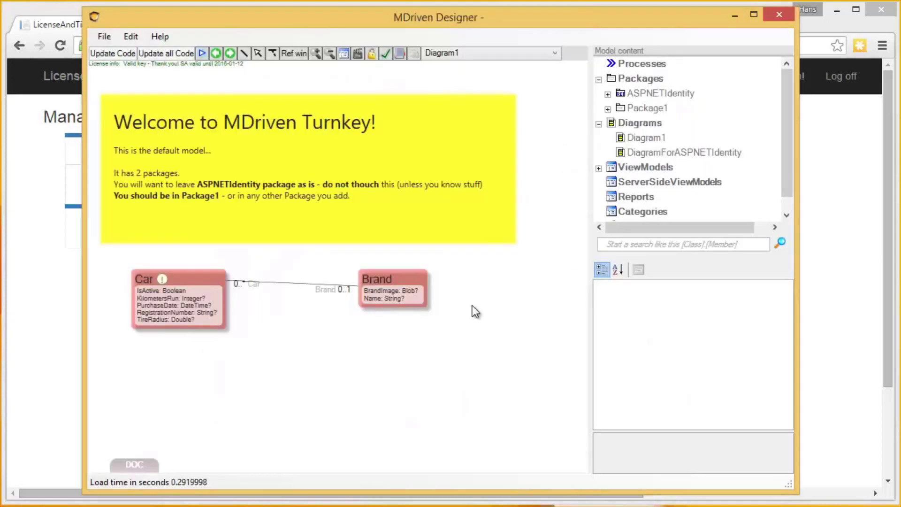
Step: Open the ViewModel editor and add a validation rule to the EditOneCar view model
click(344, 54)
right_click(261, 119)
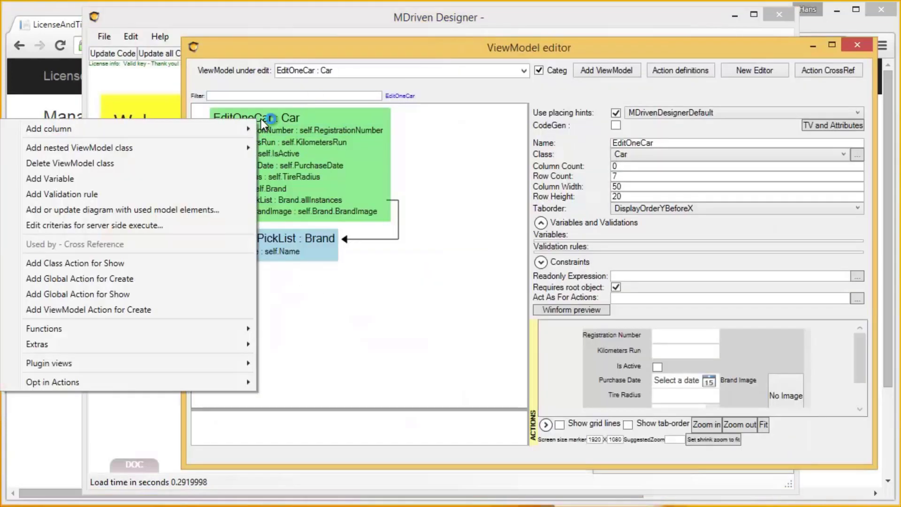
click(74, 195)
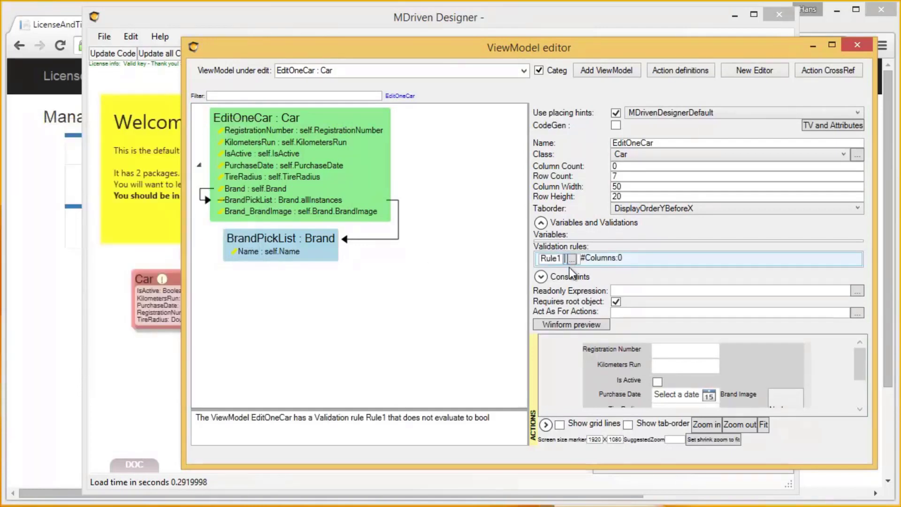
Step: Set Rule1's validation expression to self.RegistrationNumber.Length>5 in the OCL editor
click(572, 259)
text(sel)
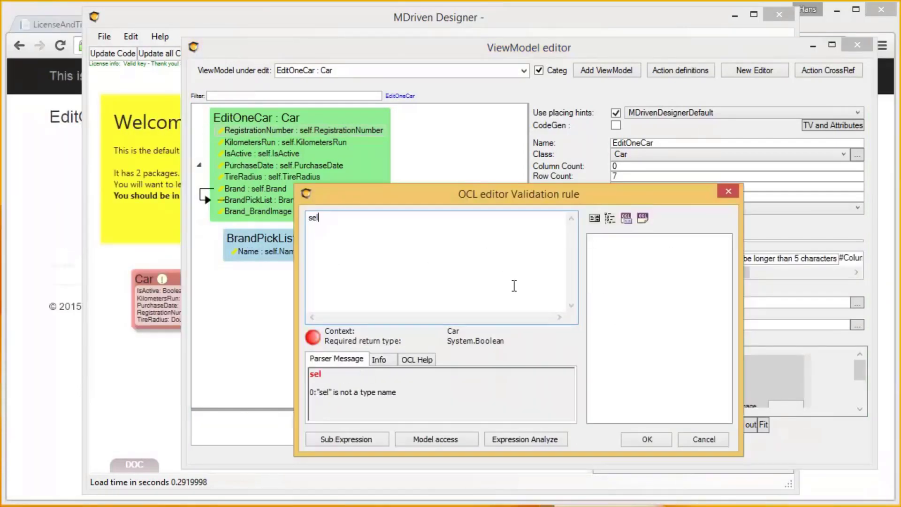
text(f.)
click(596, 252)
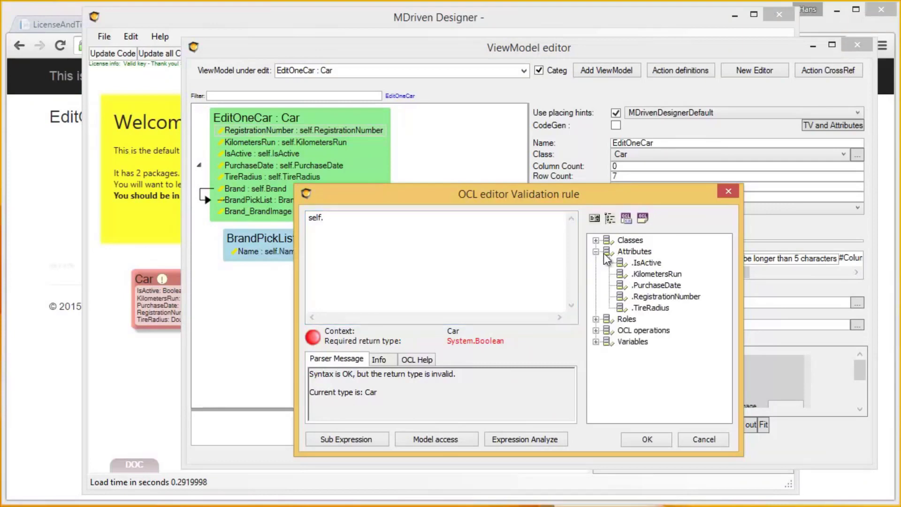
double_click(649, 296)
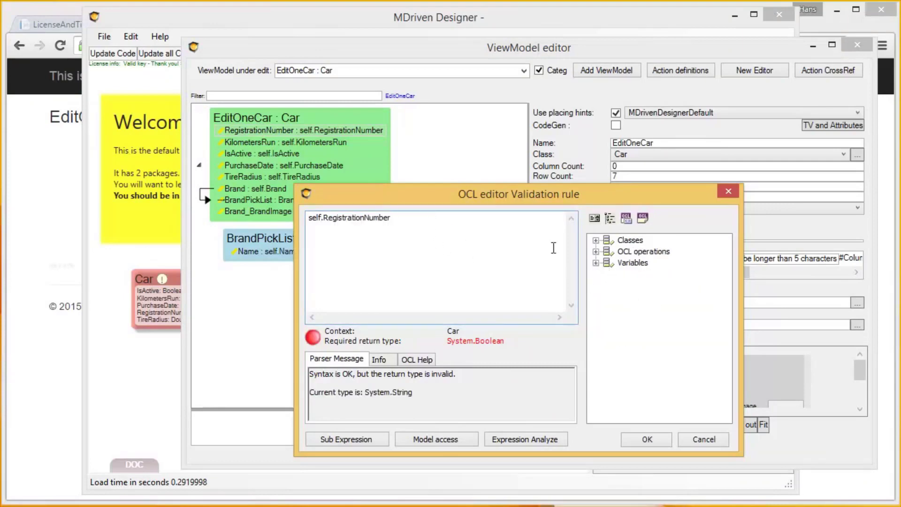
click(596, 251)
drag(726, 249, 724, 299)
double_click(645, 353)
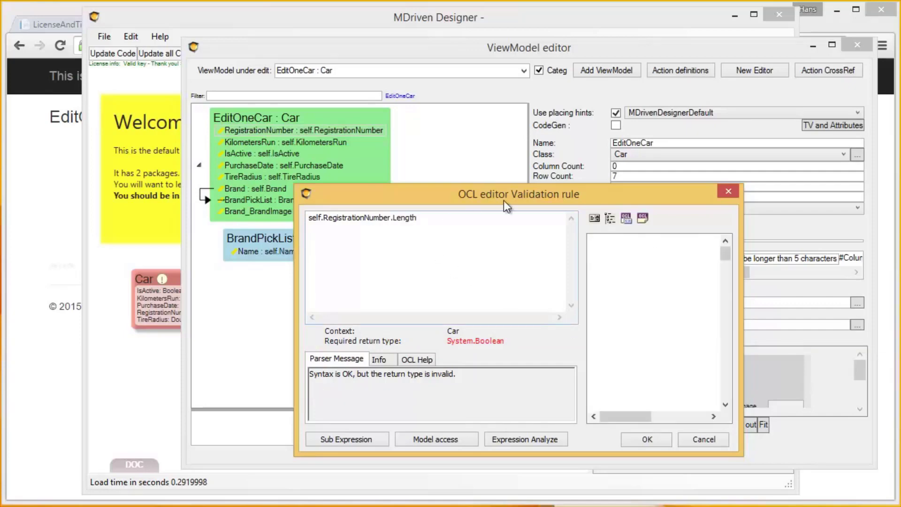
text(>5)
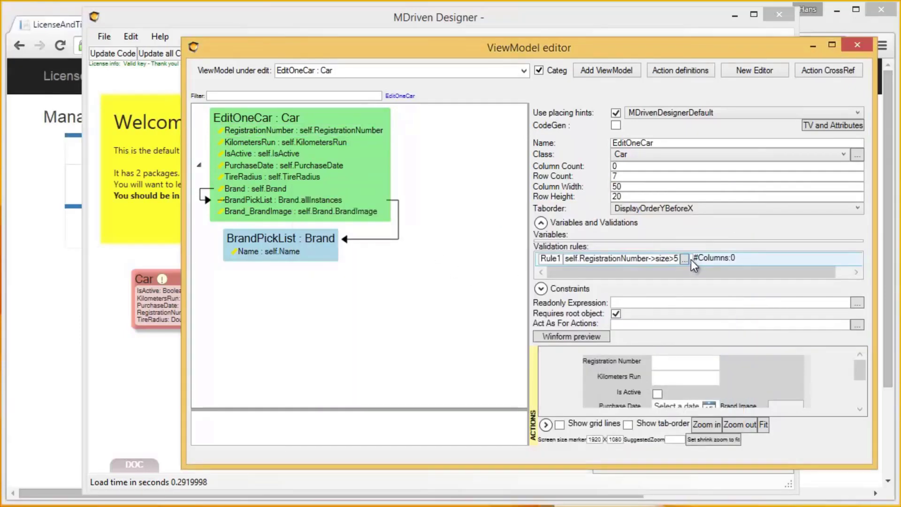
Step: Give Rule1 the error message "RegNum must be longer than 5 characters"
click(691, 260)
text(RegNu)
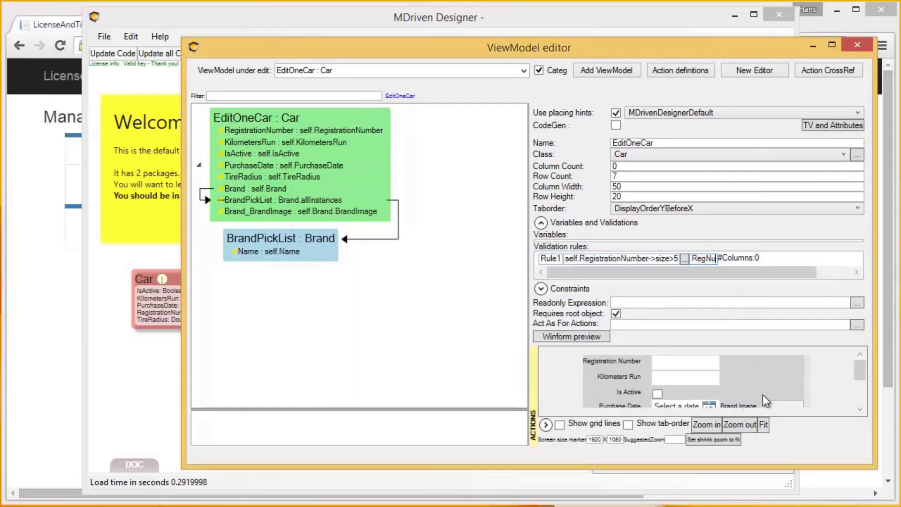
text(m must be longer)
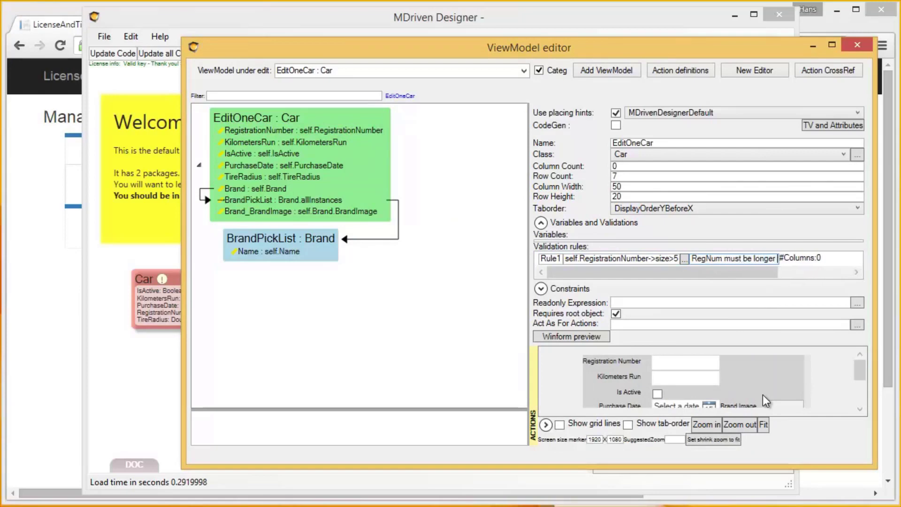
text( than 5 characters)
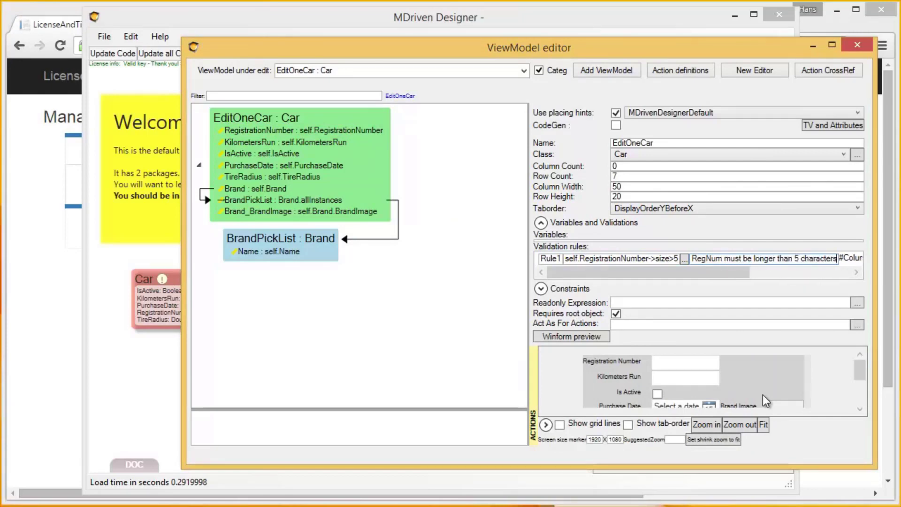
key(Tab)
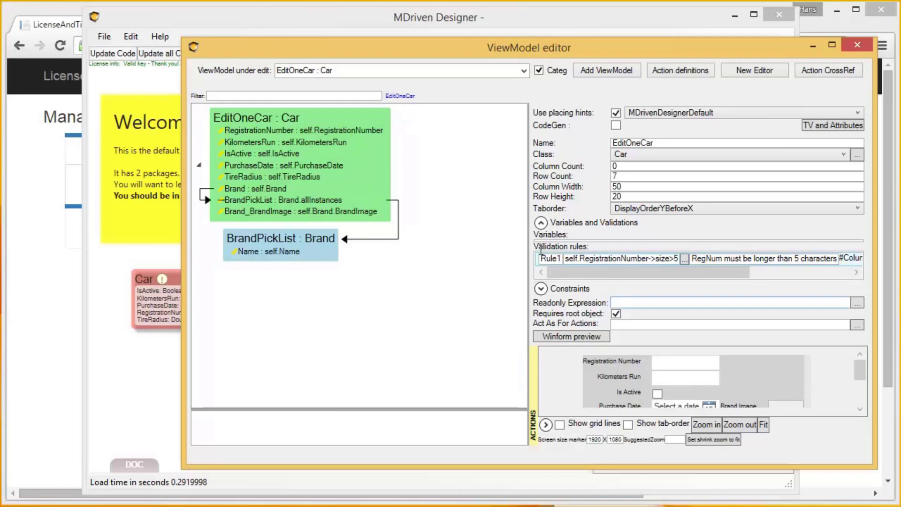
Step: Attach validation rule Rule1 to the RegistrationNumber column of EditOneCar
click(269, 131)
right_click(269, 131)
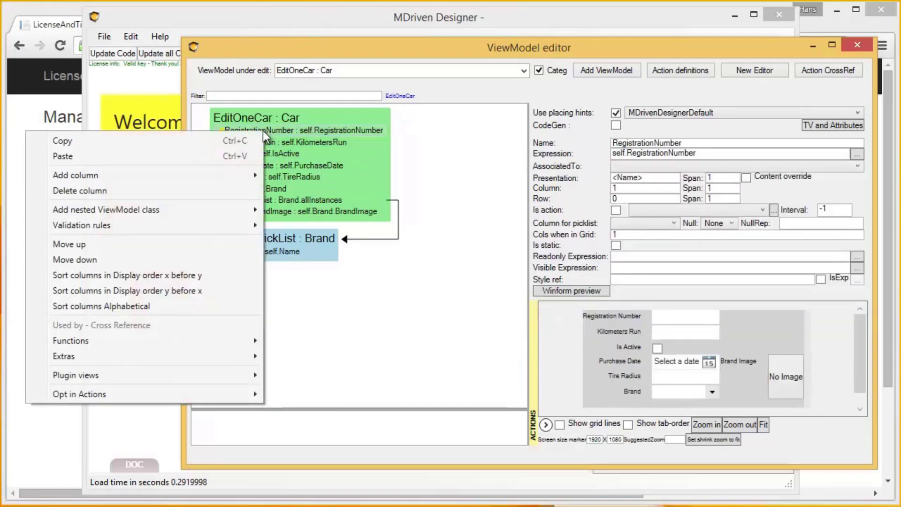
mouse_move(190, 223)
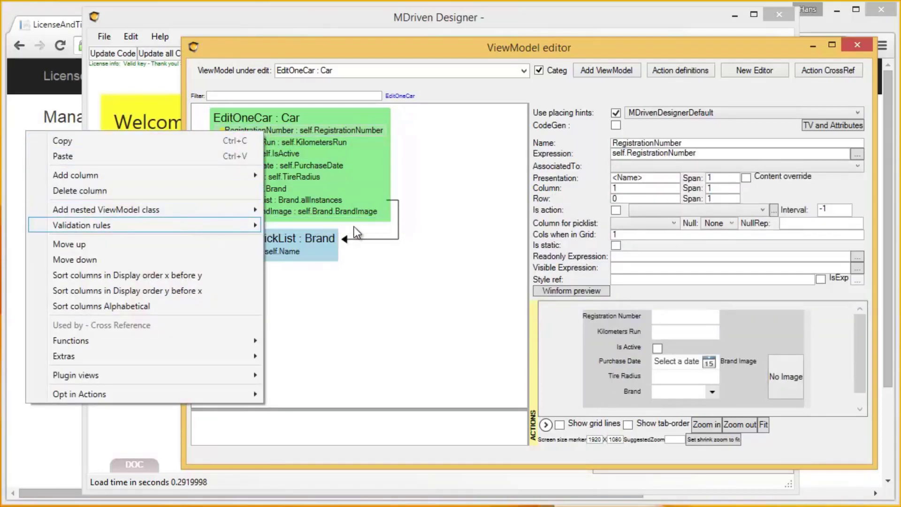
click(354, 226)
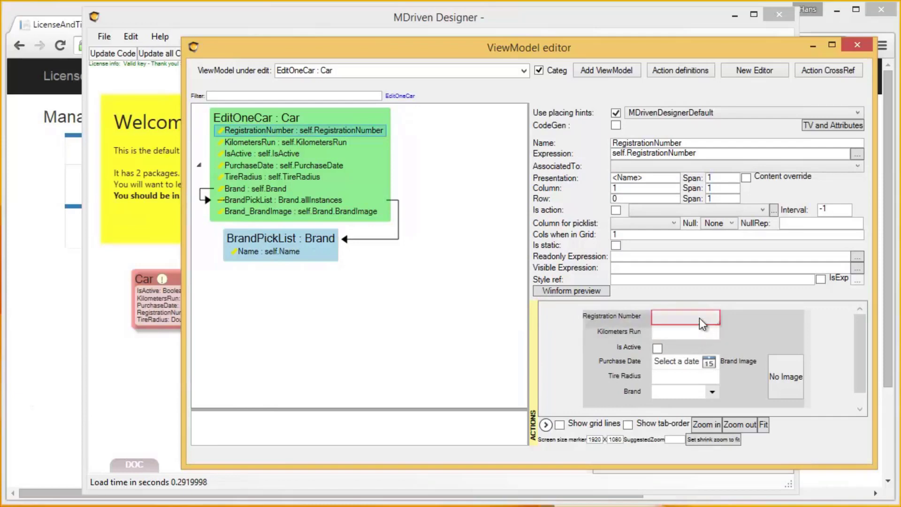
Step: Upload the model to the mdriventurnkey-0006 server and check the server status until the update has run
click(382, 28)
click(392, 53)
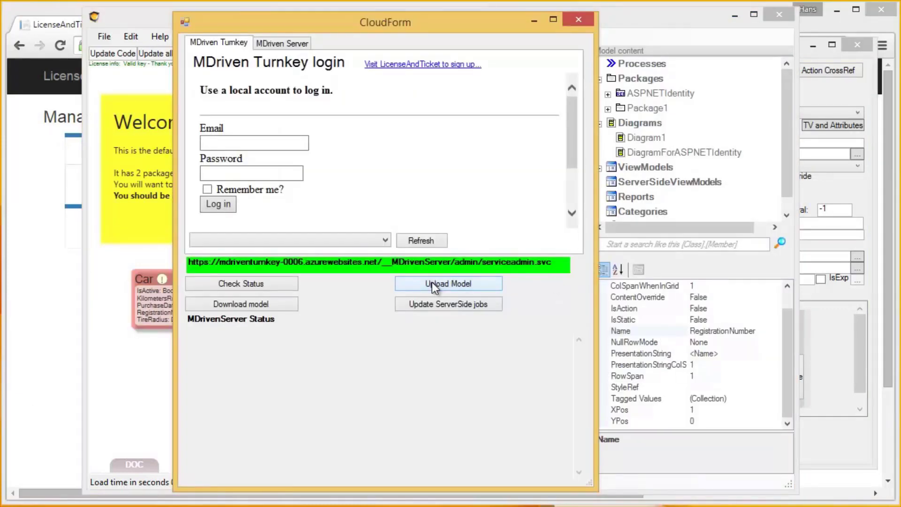
click(260, 281)
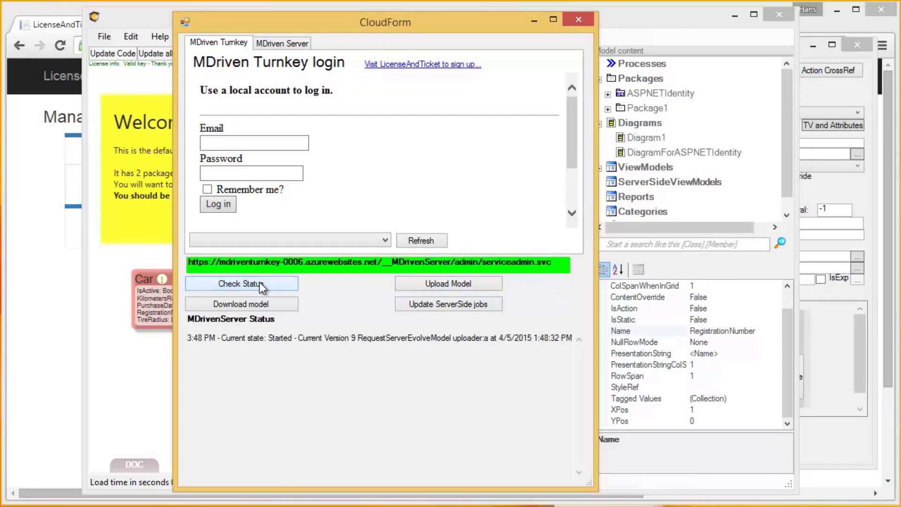
click(260, 282)
click(260, 282)
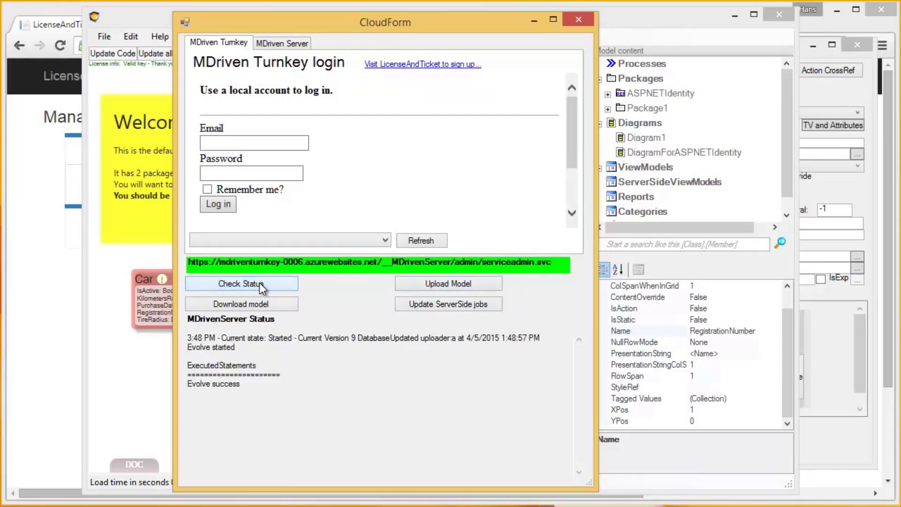
click(585, 22)
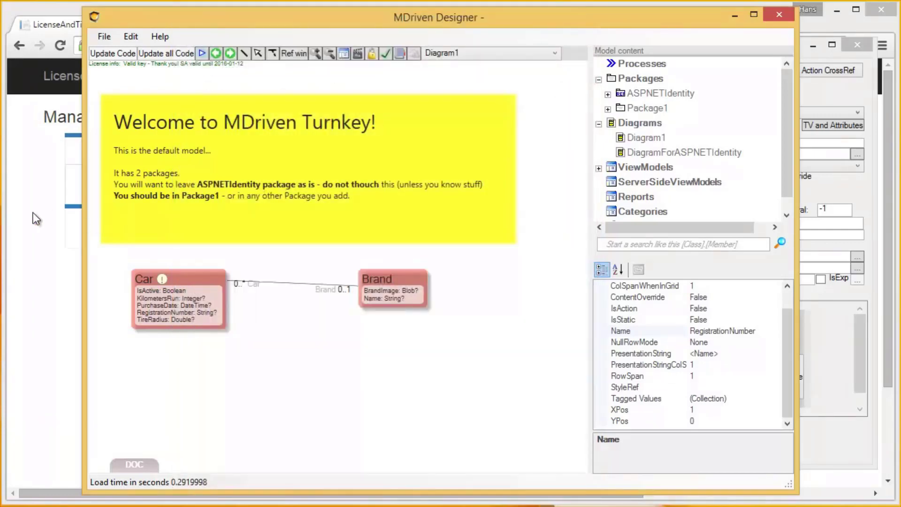
Step: Switch to the "This is my app" site in the browser and open the first car from the Show All Cars view
click(32, 212)
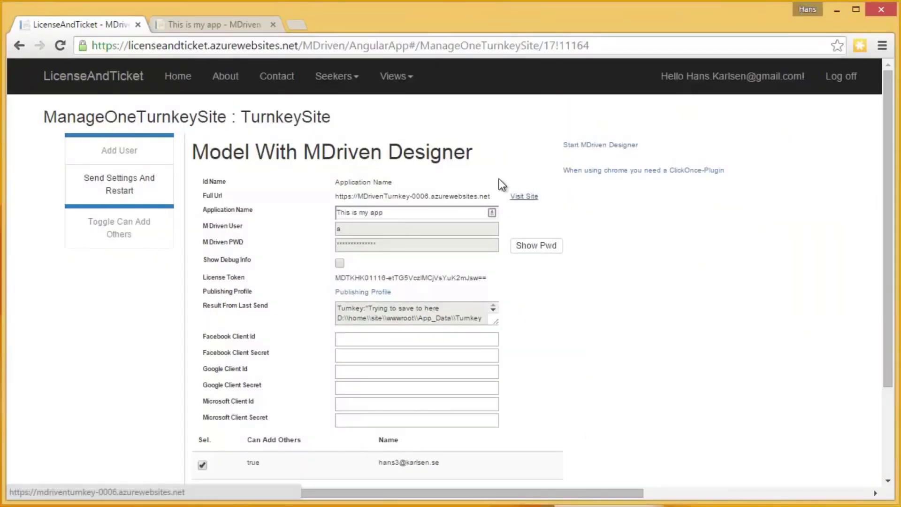
click(218, 24)
click(334, 77)
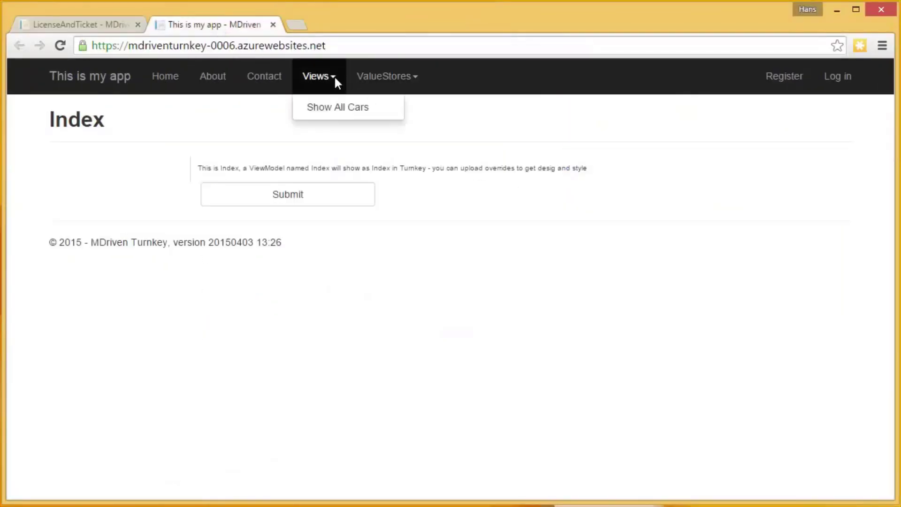
click(331, 108)
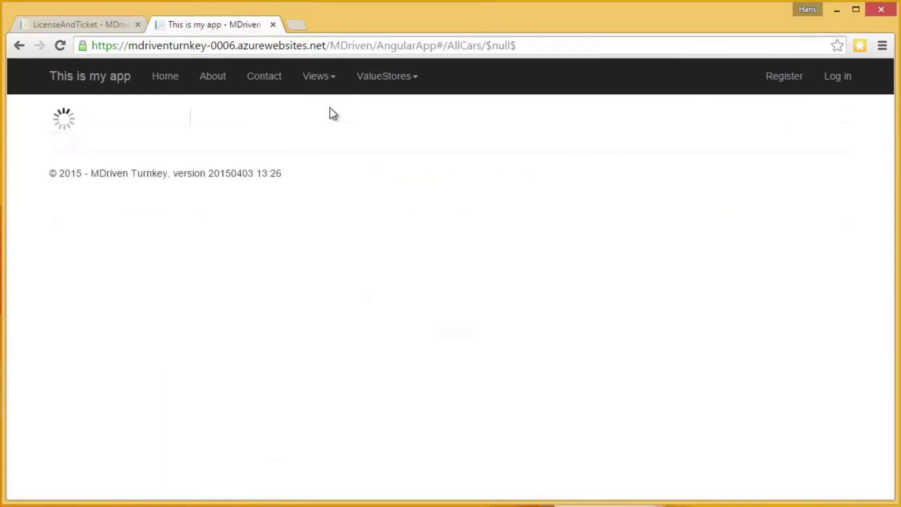
click(310, 176)
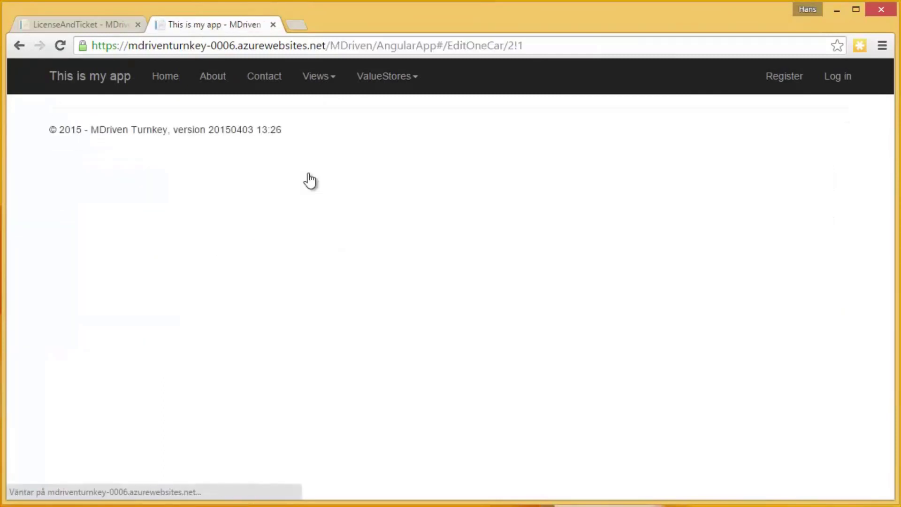
Step: Shorten the first car's registration number to test the rule, restore it to 123456 and save the car
click(434, 143)
key(BackSpace)
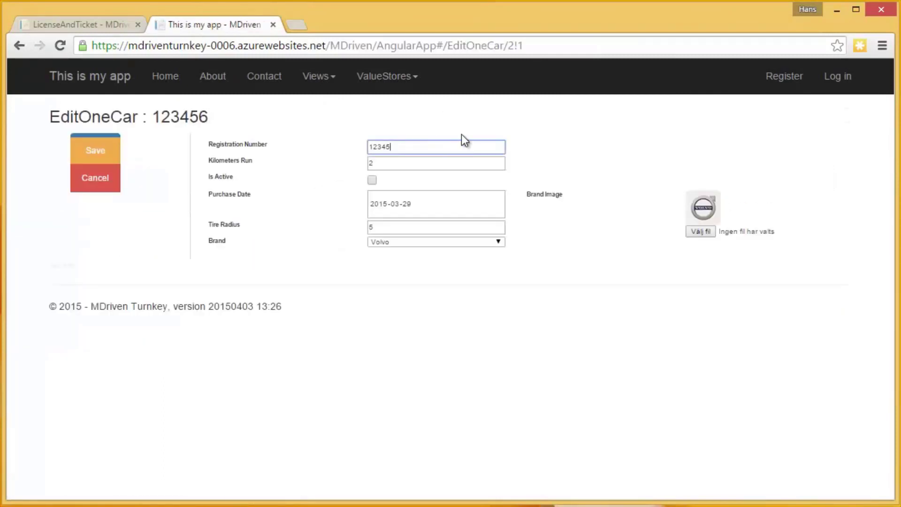
key(BackSpace)
key(BackSpace)
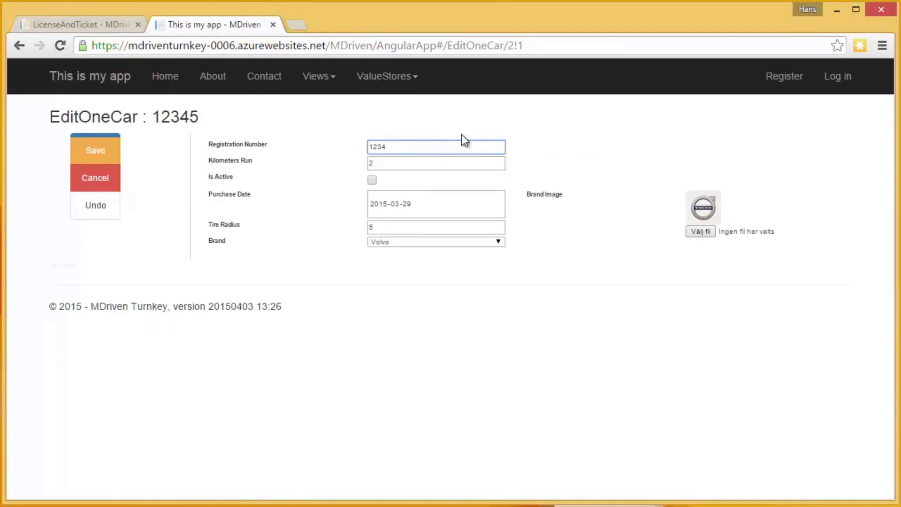
text(456)
key(Tab)
click(90, 156)
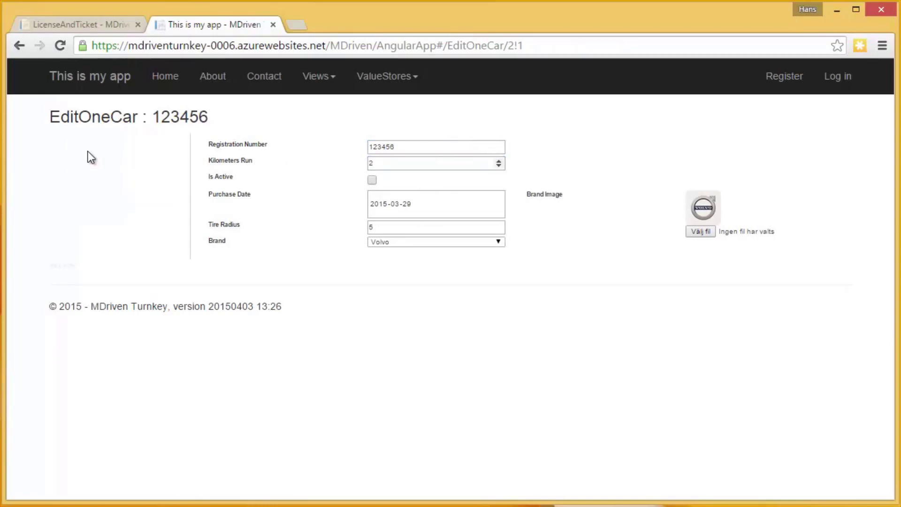
Step: Try to save the car with registration number 12345, then set it back to 123456 and save
click(399, 146)
key(BackSpace)
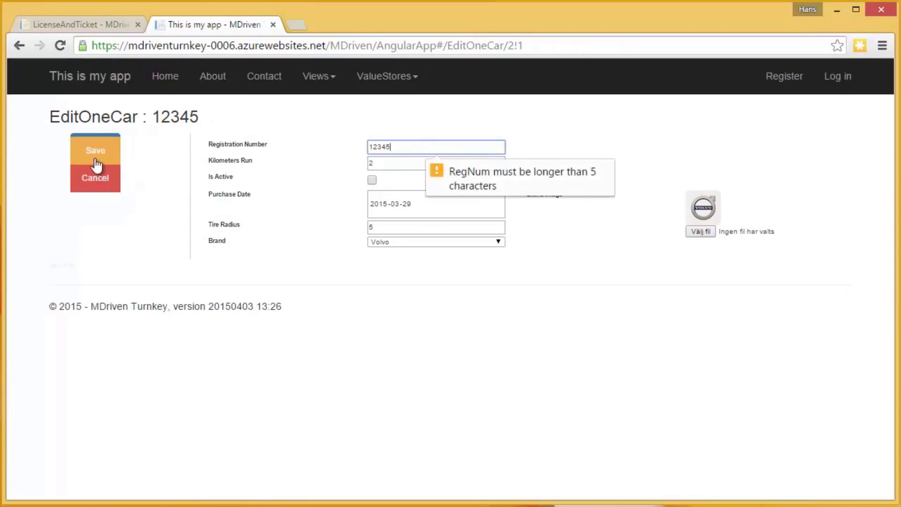
click(96, 158)
text(6)
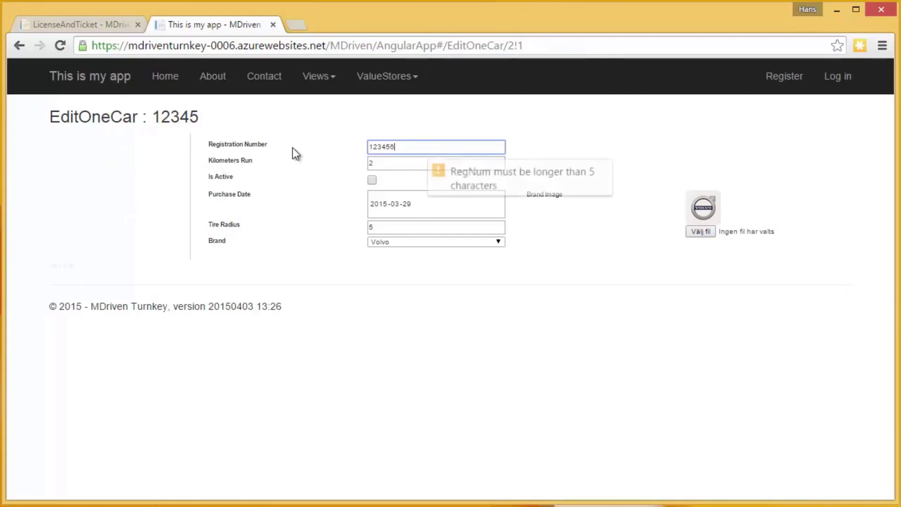
click(89, 148)
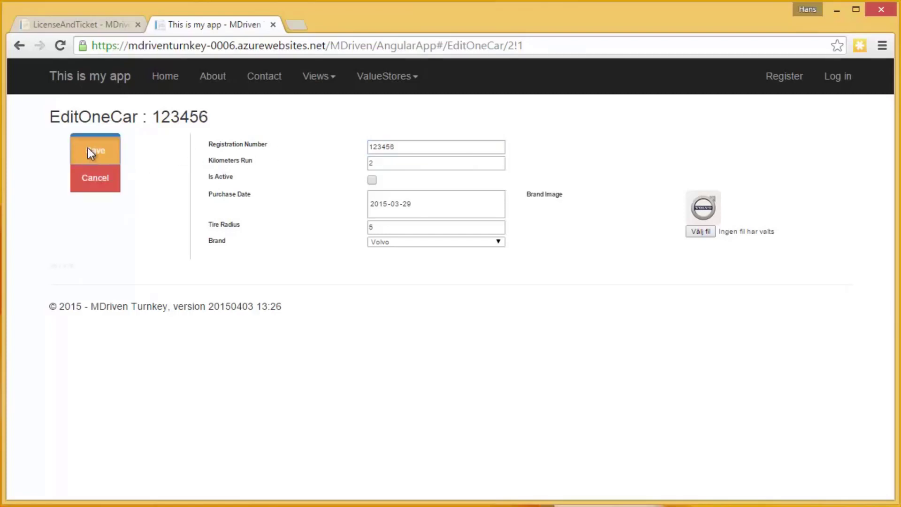
Step: Return to the car list, open the second car, shorten its registration number to WOZ1 and try to save
click(19, 45)
click(305, 201)
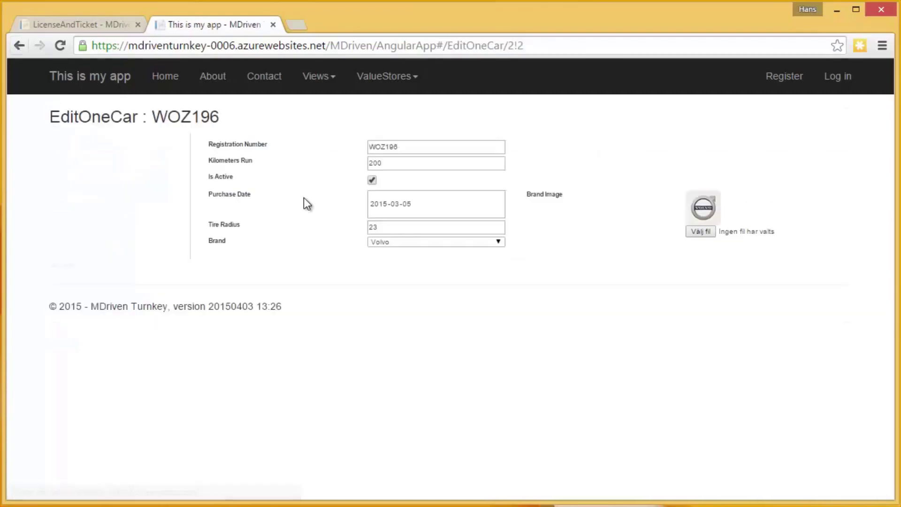
click(407, 147)
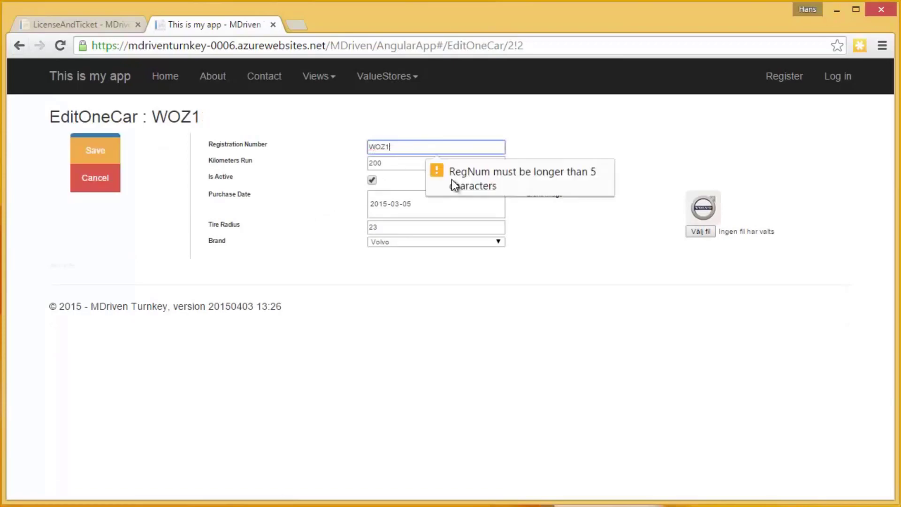
click(99, 153)
Step: Switch to MDriven Designer, close the cloud dialog and return to the app's index page in the browser
key(alt+Tab)
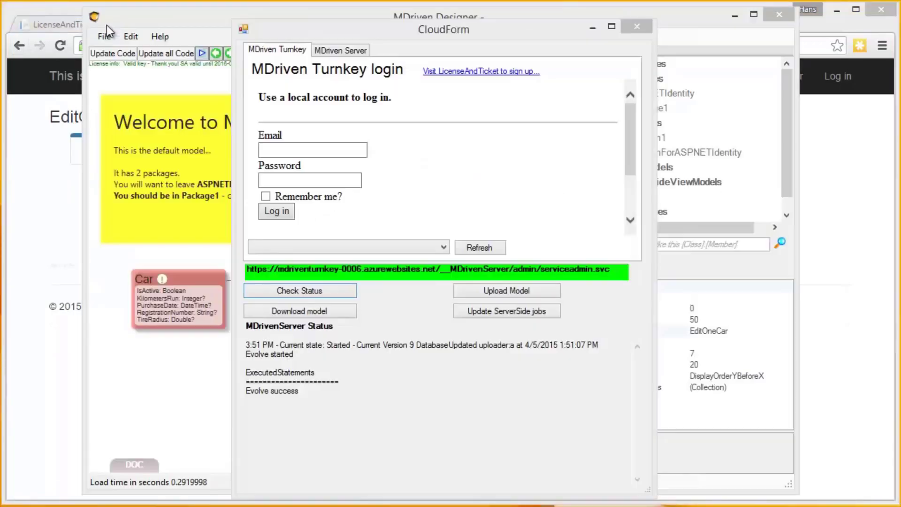
click(646, 29)
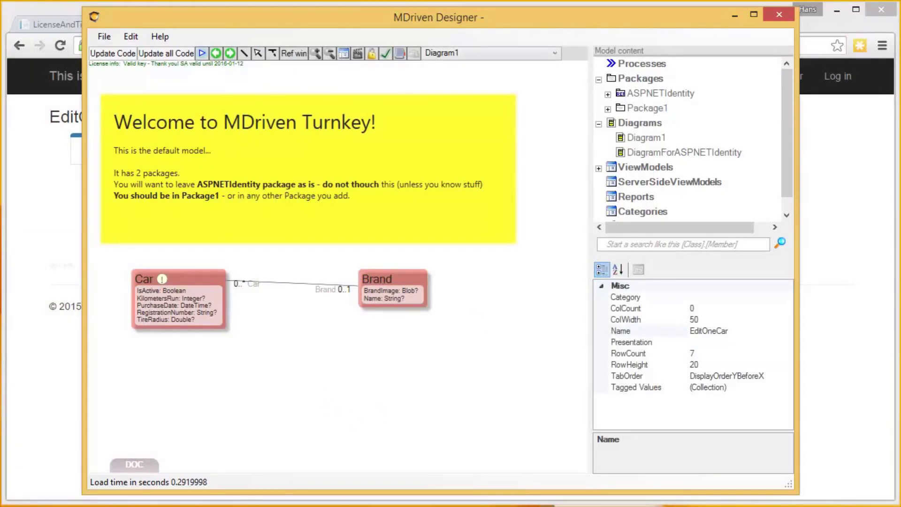
click(66, 79)
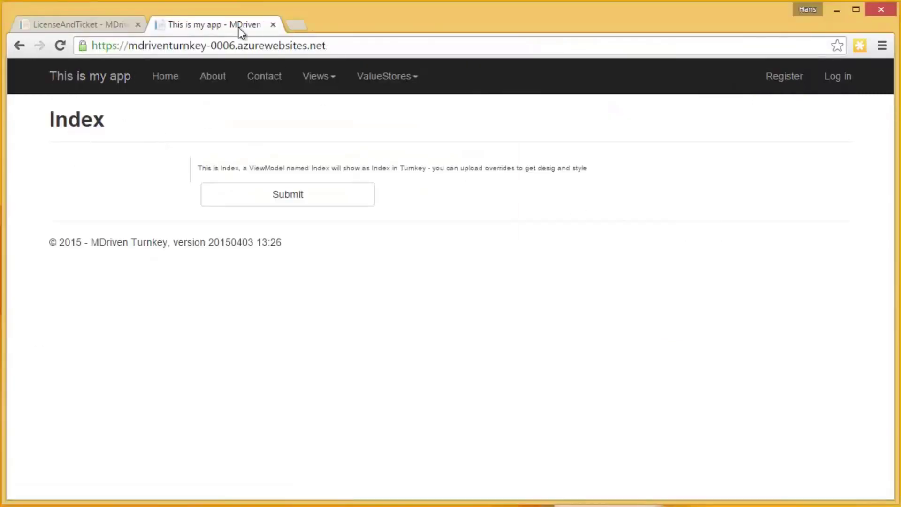
Step: Open a second copy of the app's index page in its own window and arrange both windows side by side
middle_click(80, 81)
click(333, 24)
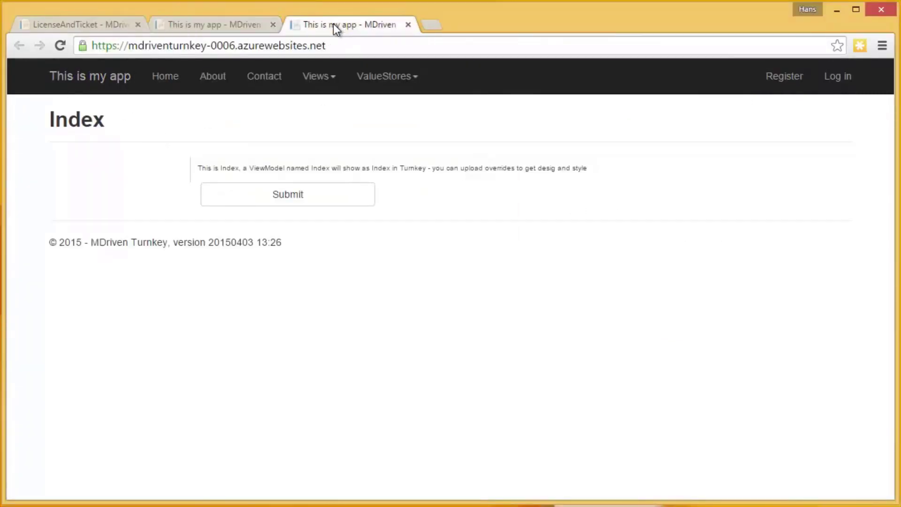
drag(333, 25, 388, 49)
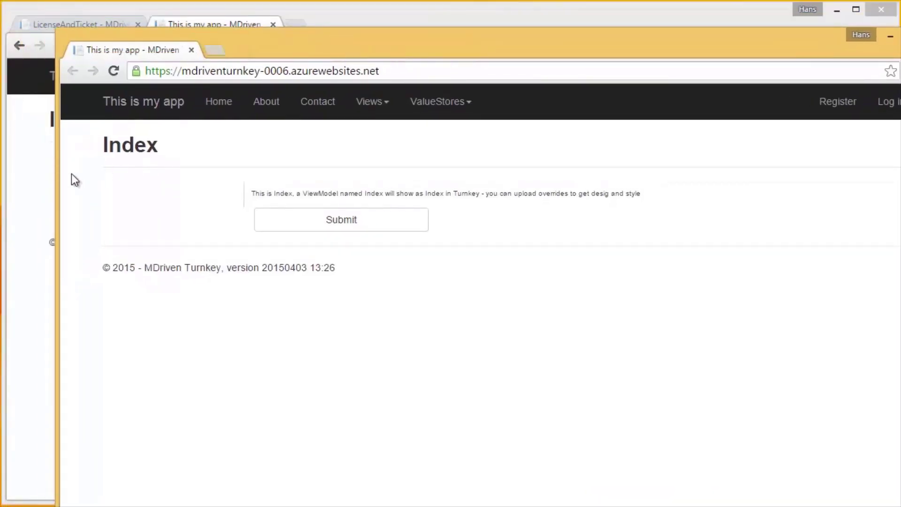
drag(58, 172, 513, 145)
drag(690, 34, 633, 10)
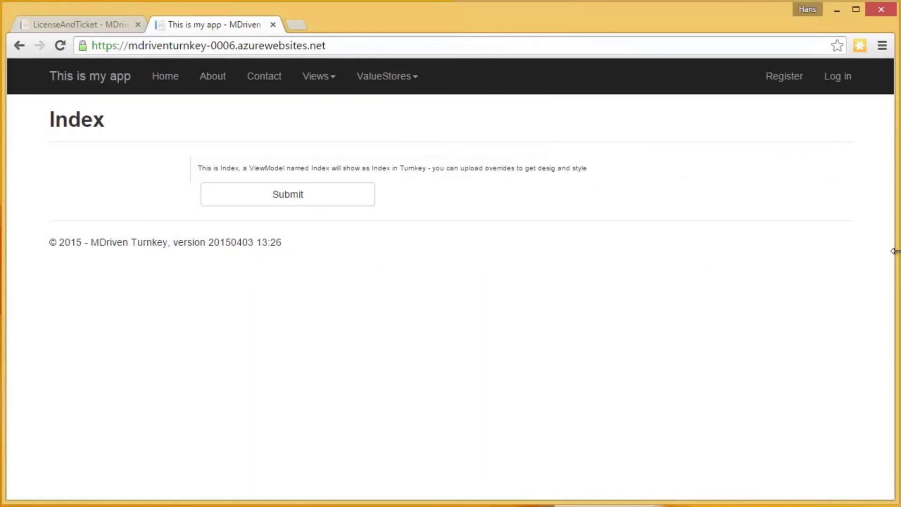
drag(894, 251, 455, 259)
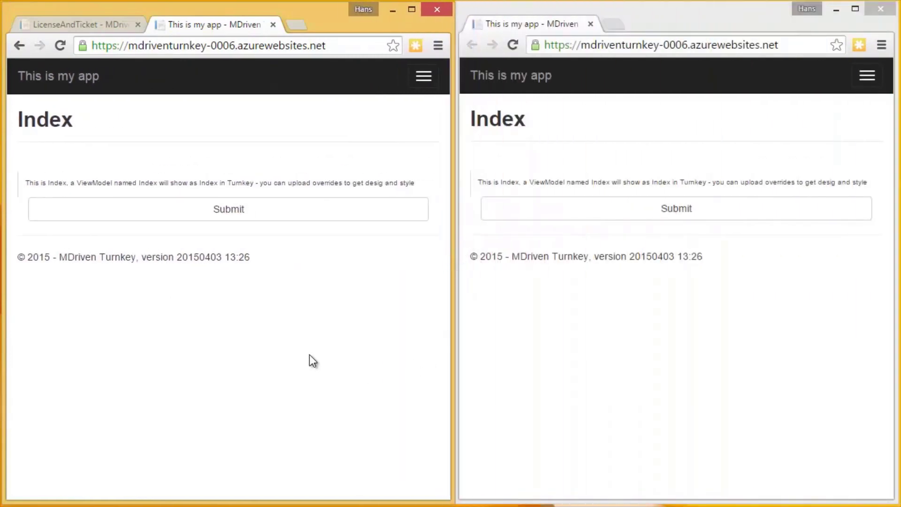
Step: Open the AllCars view in both windows and open car 123456 in each
click(427, 79)
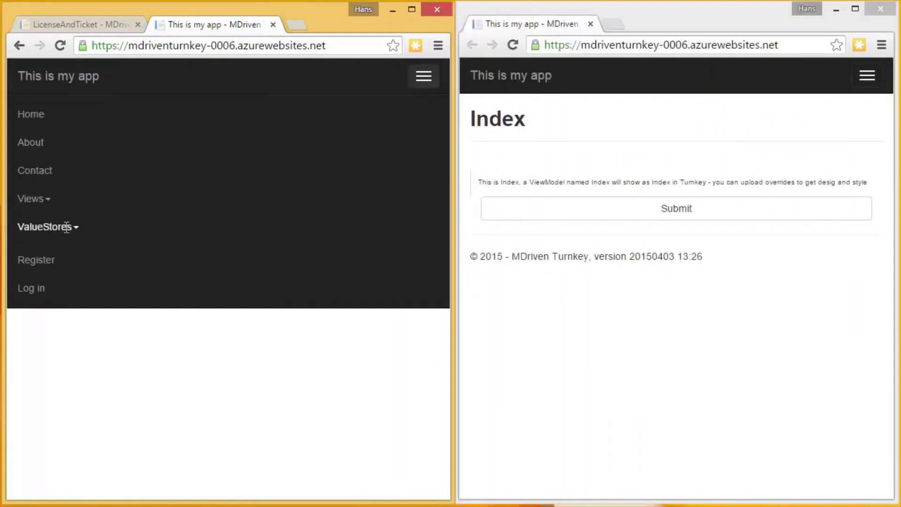
click(49, 201)
click(46, 227)
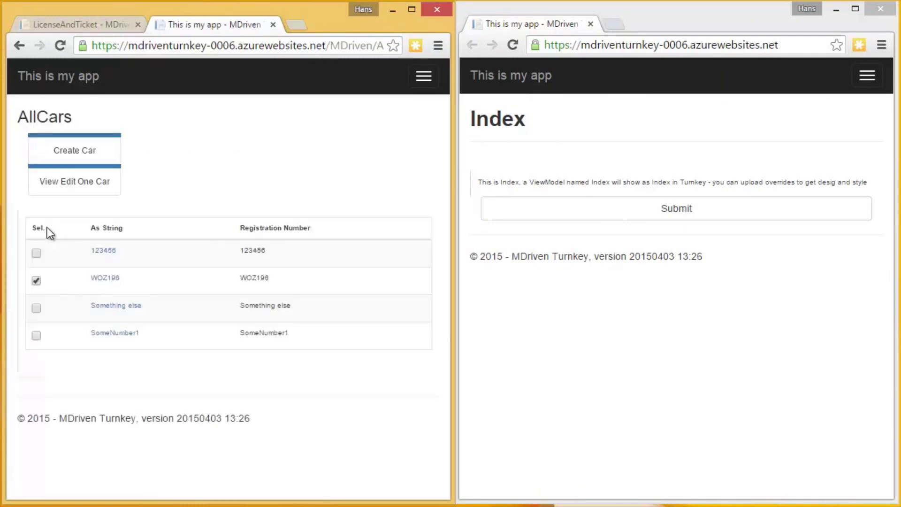
click(867, 76)
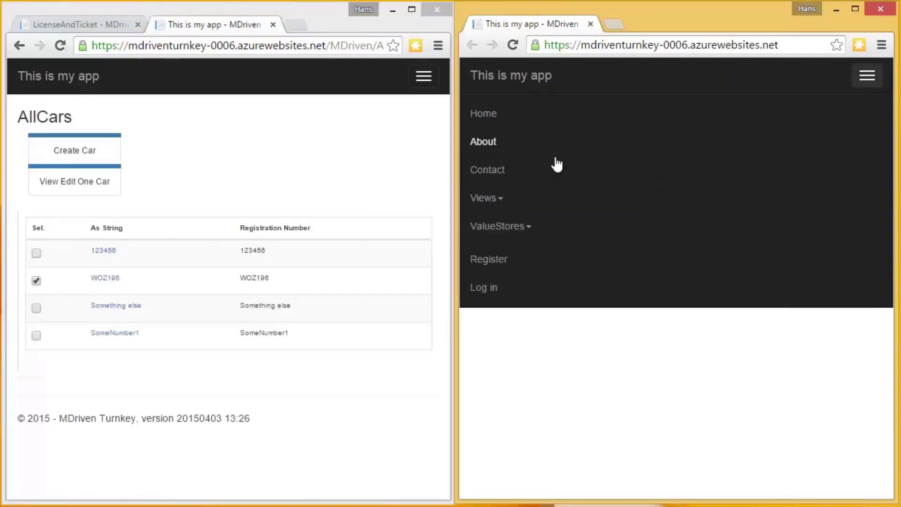
click(499, 197)
click(502, 226)
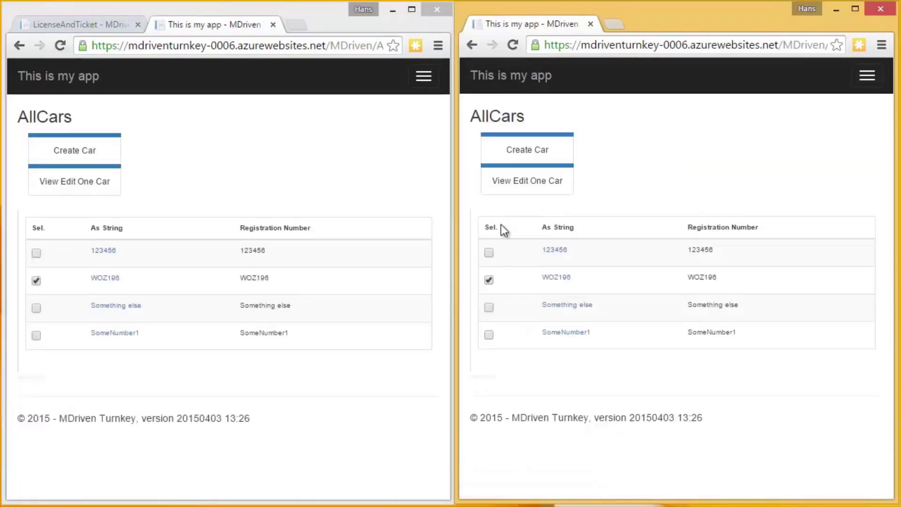
click(103, 253)
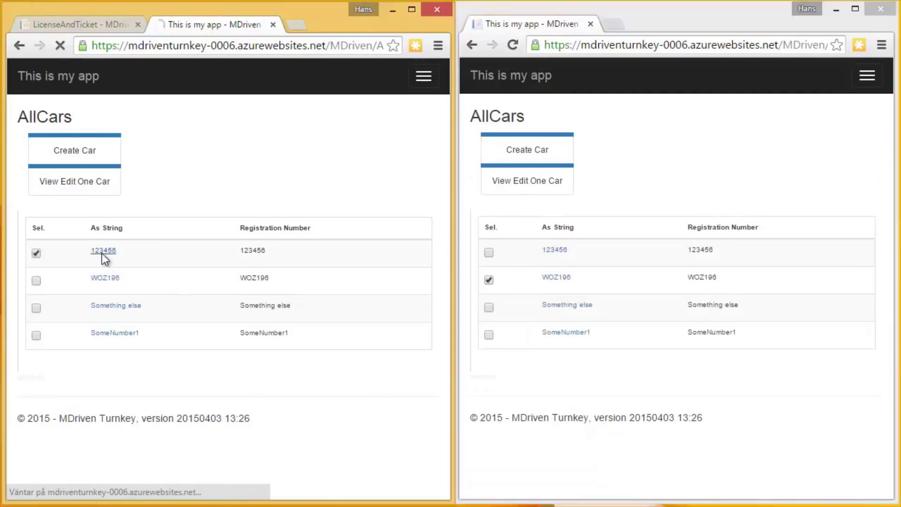
click(558, 251)
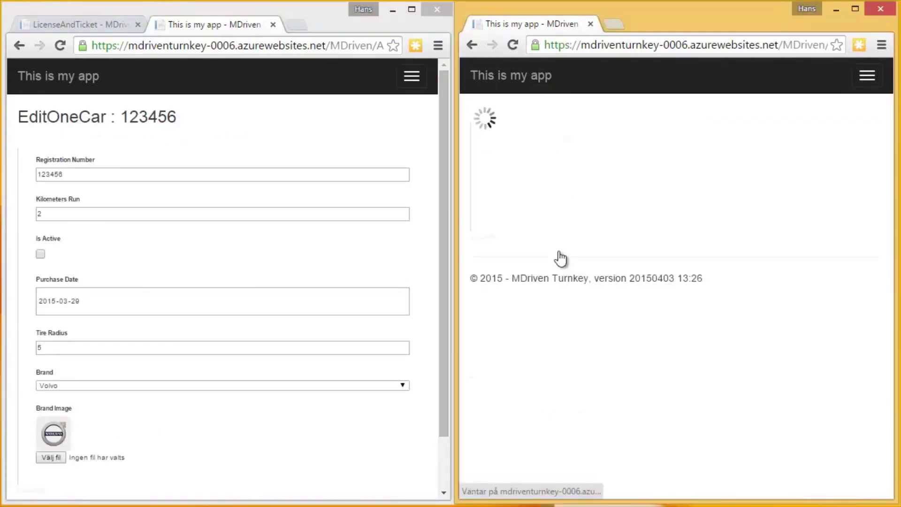
Step: Append "When I add stuff here - it will show up on all other screens viewing this item" to the first window's registration number
click(110, 175)
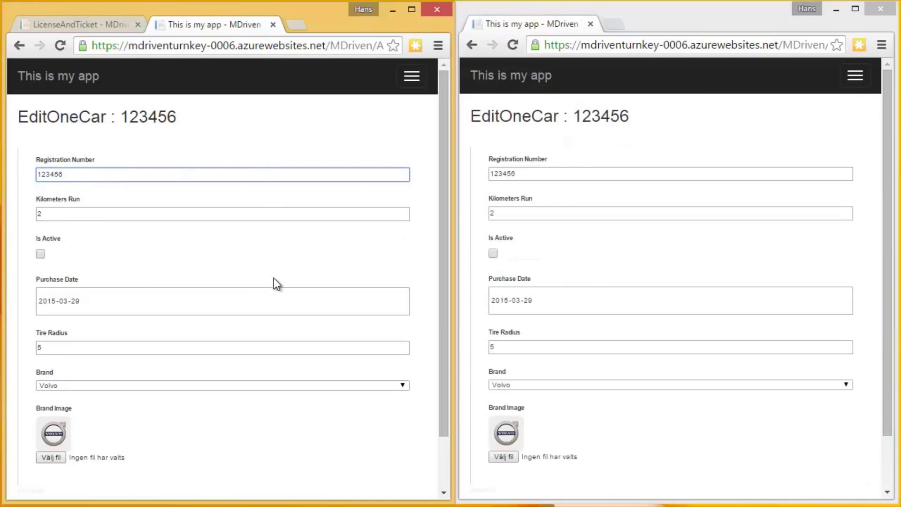
text(When)
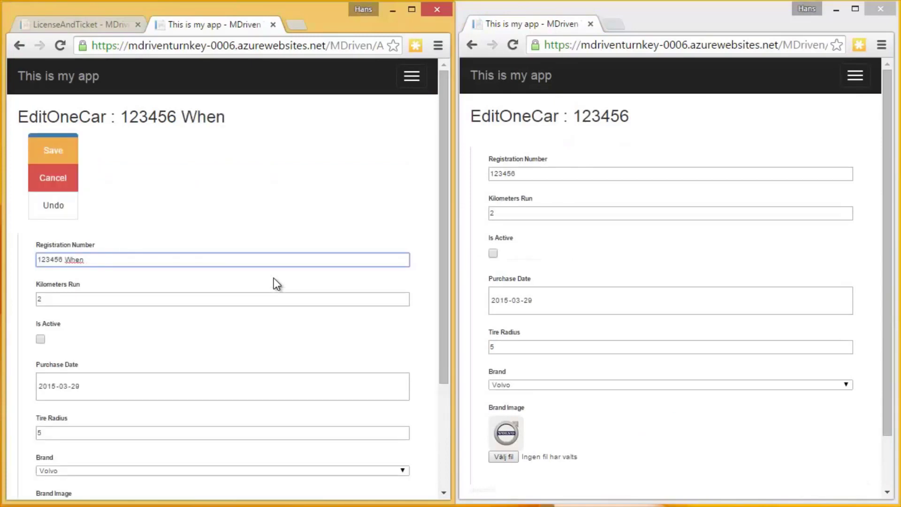
text( I add stuff )
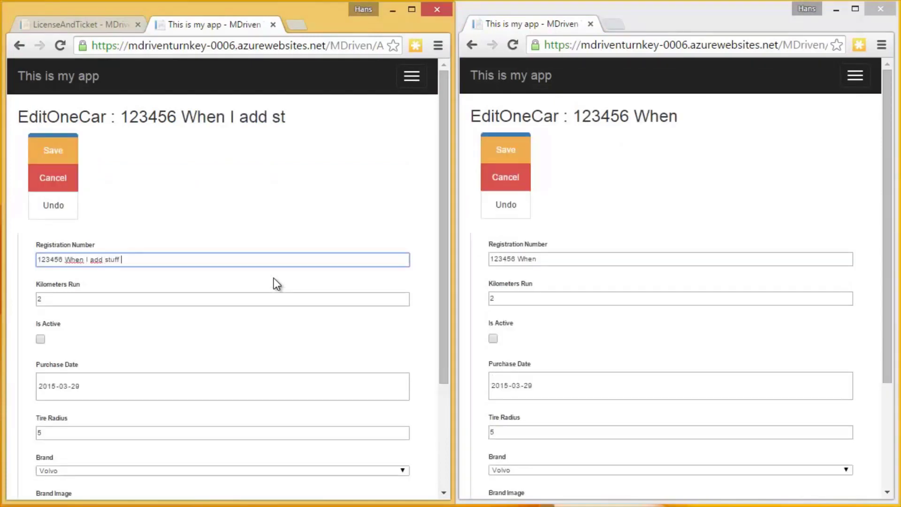
text(here - it wqi)
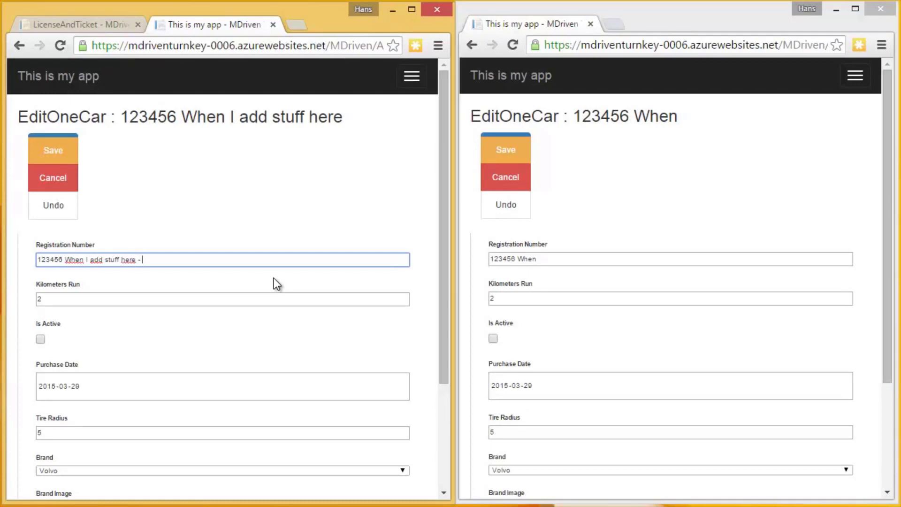
key(BackSpace)
key(BackSpace)
text(ill sh)
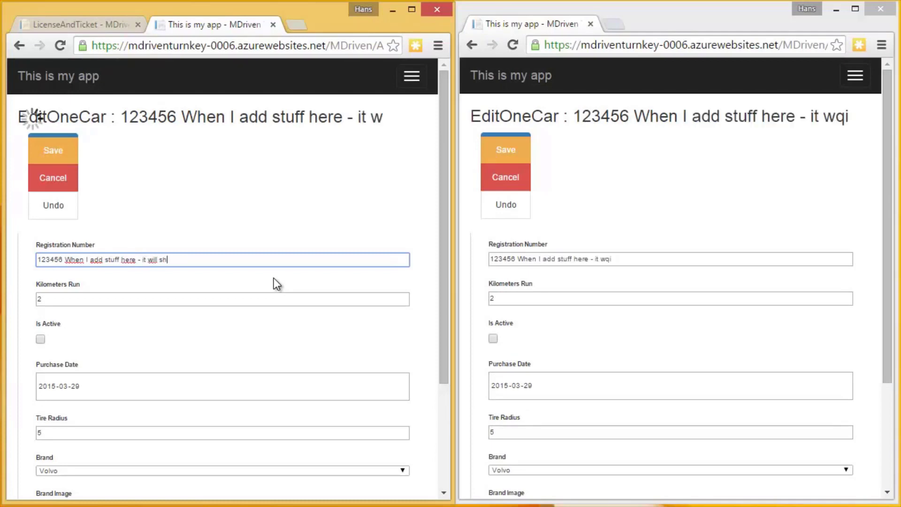
text(ow up on)
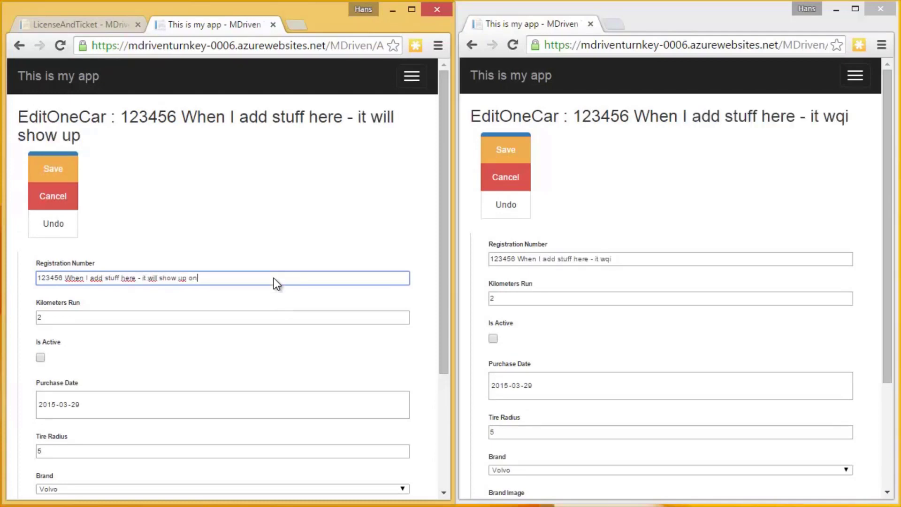
text( all other scr)
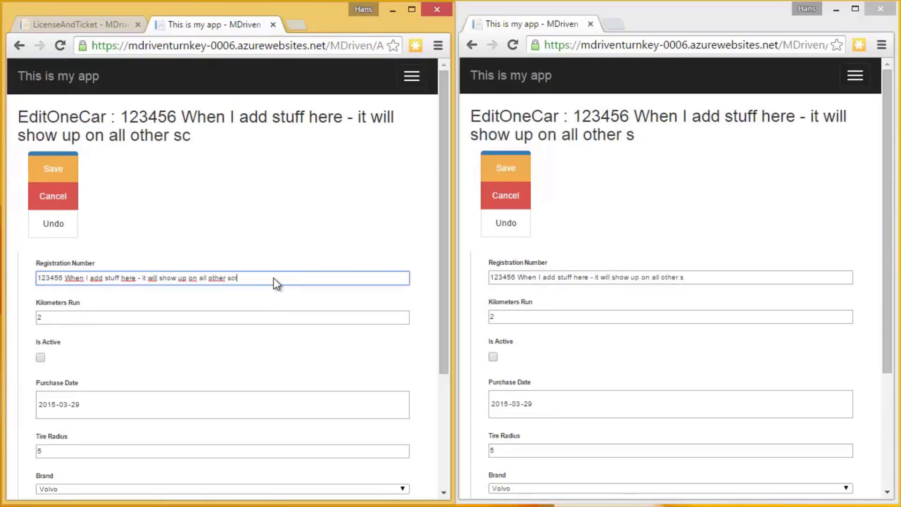
text(eens viewi)
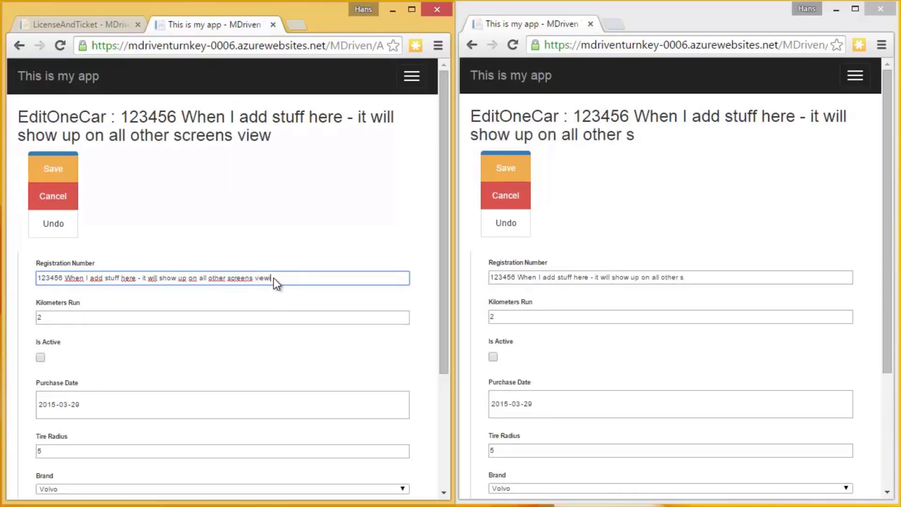
text(ng this item)
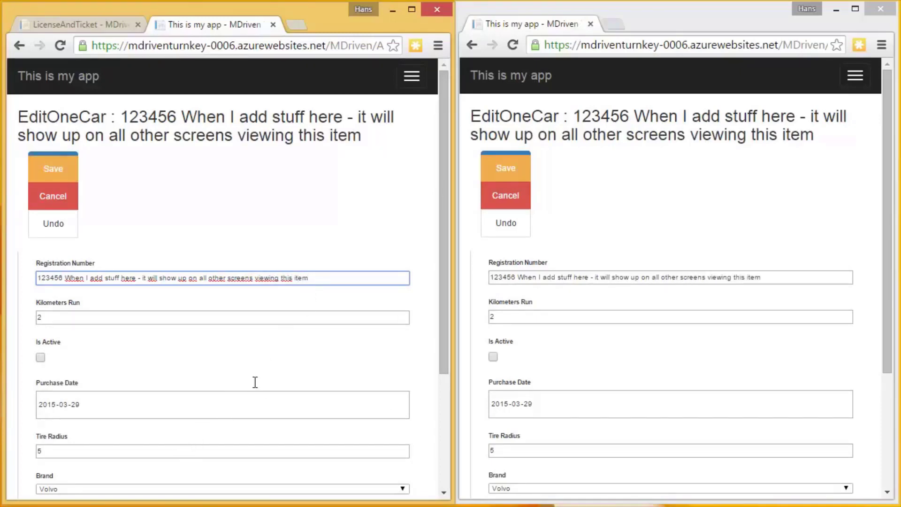
Step: Set the car's brand to Audi in the second window and save the car there
scroll(255, 382, down, 3)
click(892, 259)
drag(889, 255, 859, 369)
click(809, 327)
click(580, 384)
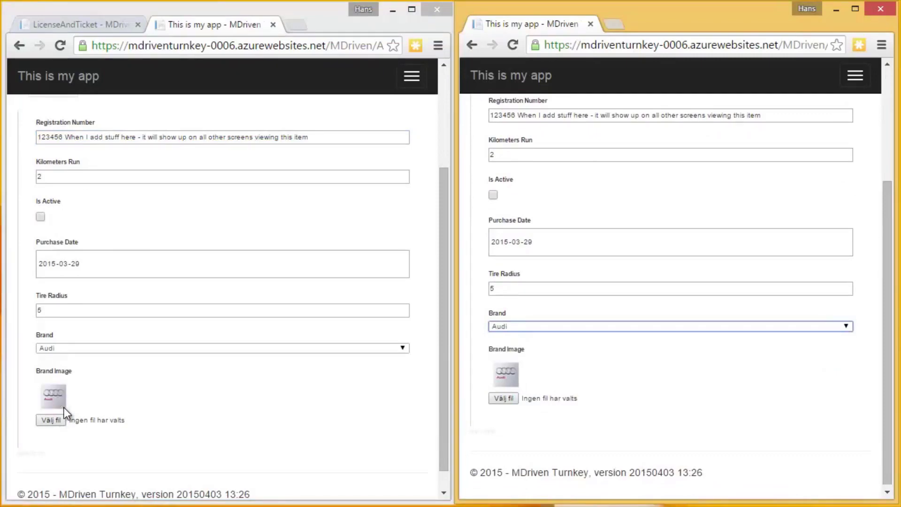
drag(447, 363, 452, 261)
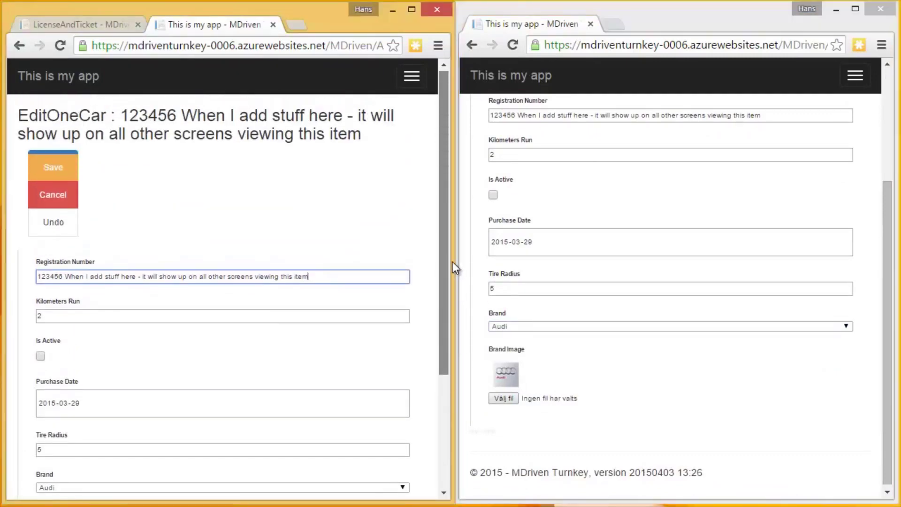
drag(887, 277, 877, 172)
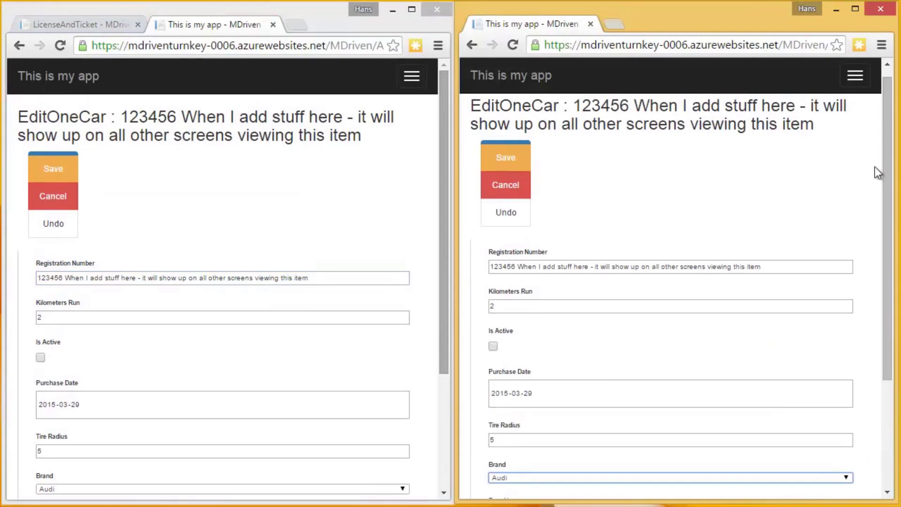
click(499, 165)
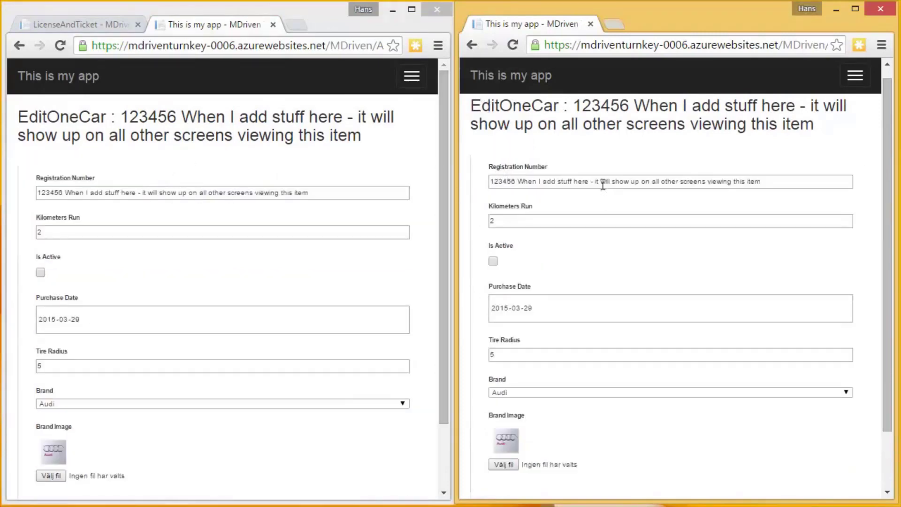
Step: Remove the added sentence from the registration number in the second window, leaving 123456, and save the car
drag(516, 182, 770, 202)
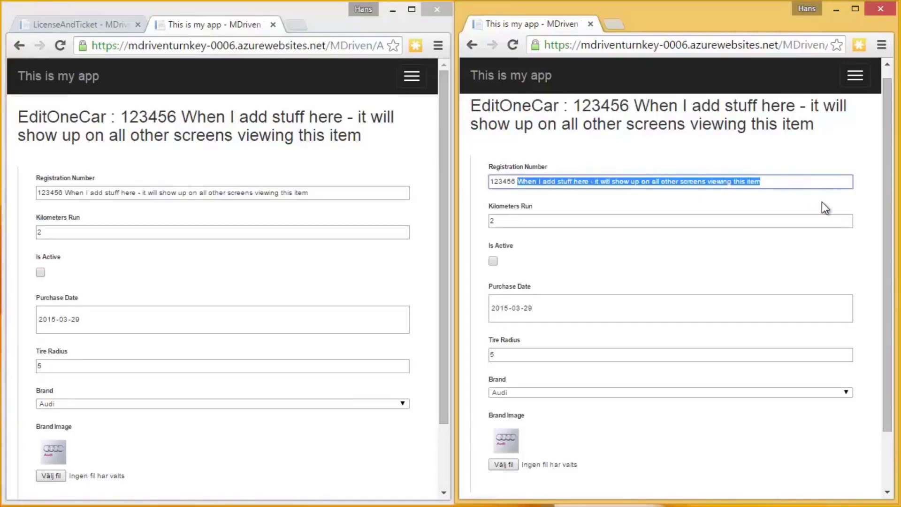
key(BackSpace)
click(503, 140)
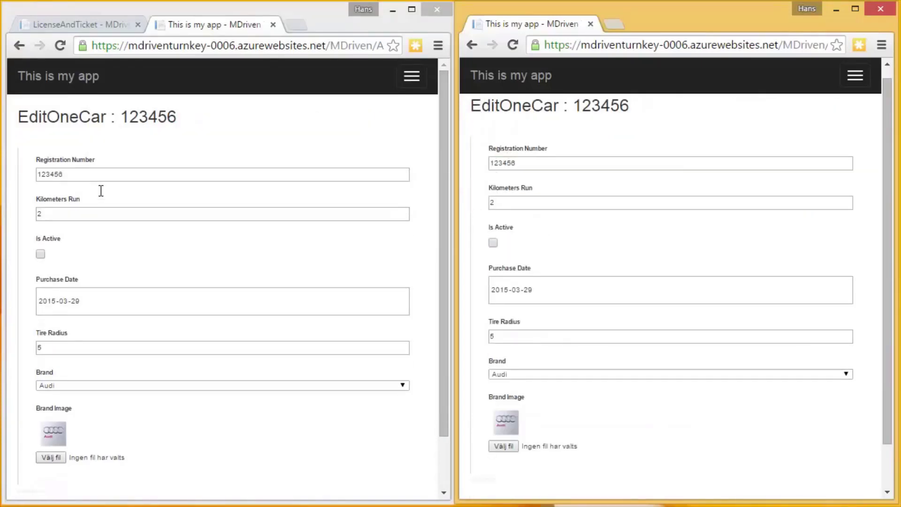
Step: Register a new user in the first window with the e-mail address, password and password confirmation, and dismiss the password-saving offer
click(413, 77)
click(42, 290)
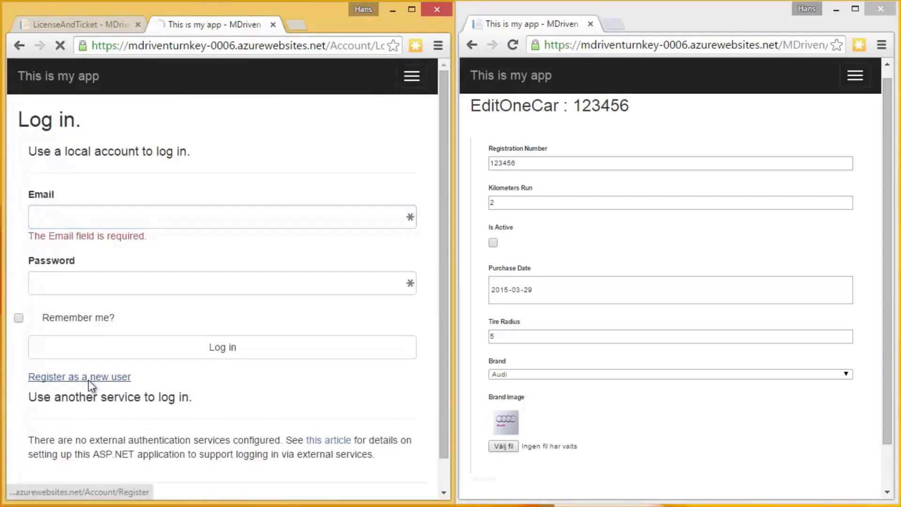
click(89, 379)
click(70, 267)
text(••••••)
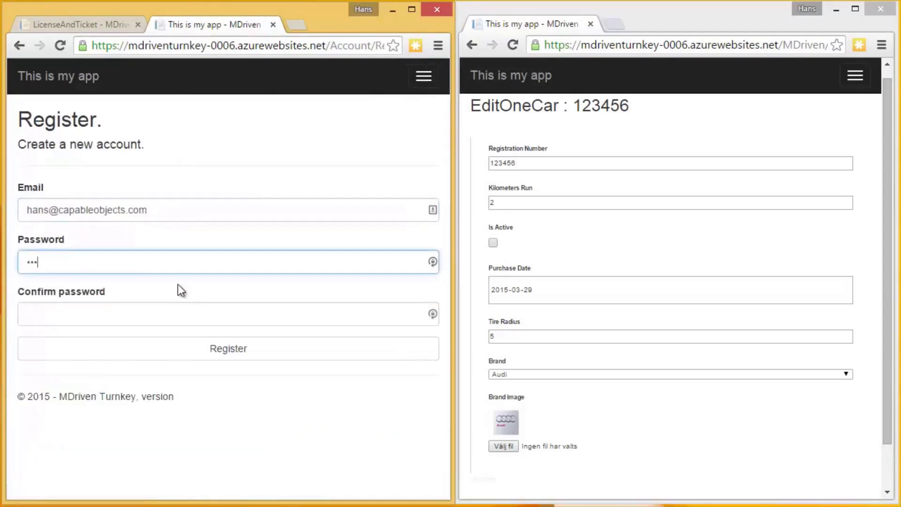
click(65, 316)
text(•••••)
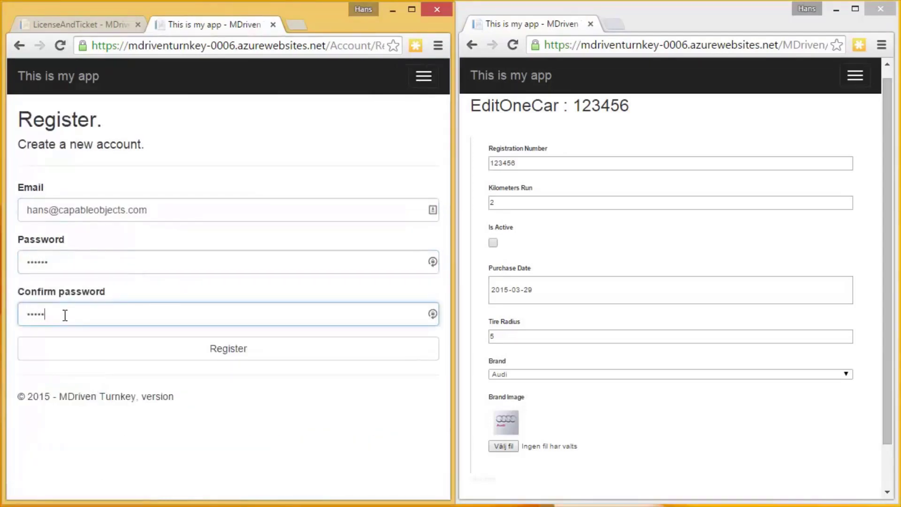
text(•)
click(243, 353)
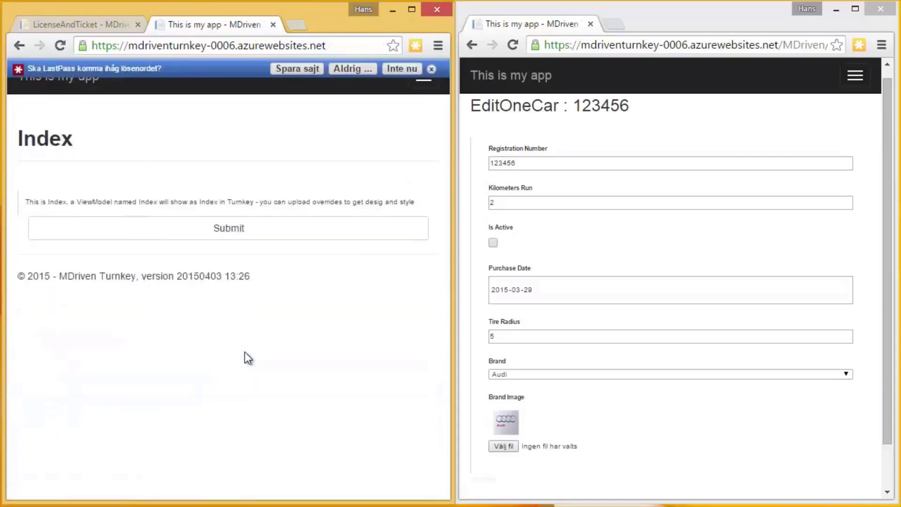
click(430, 69)
Step: Compare the account entries in the navigation menus of the signed-in Chrome window and the Internet Explorer window
click(424, 78)
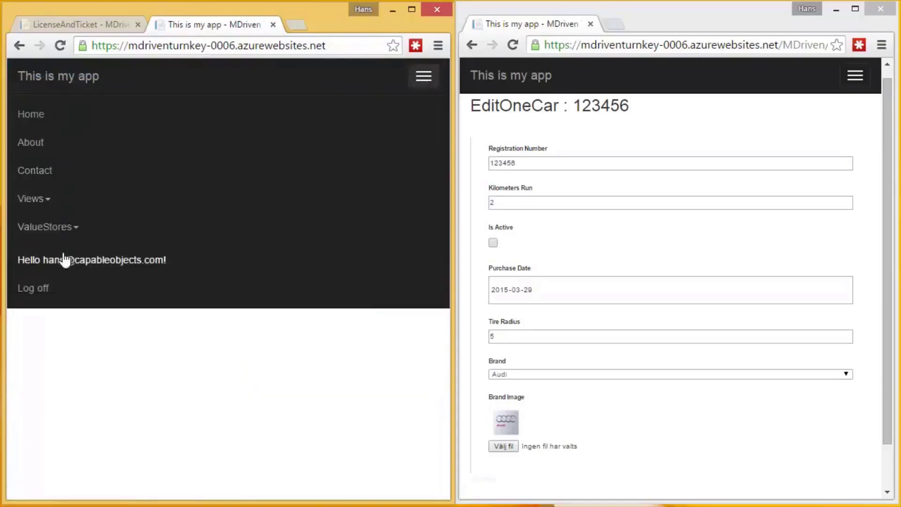
click(46, 199)
click(45, 225)
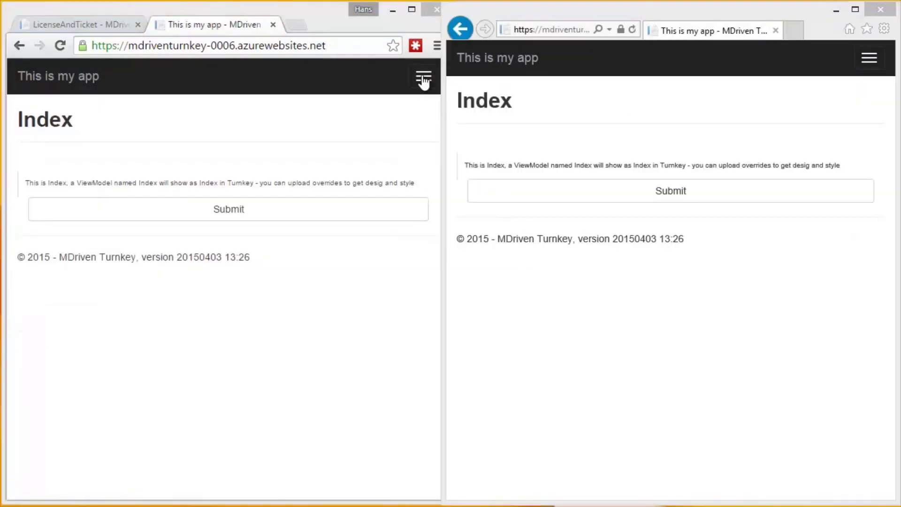
click(424, 76)
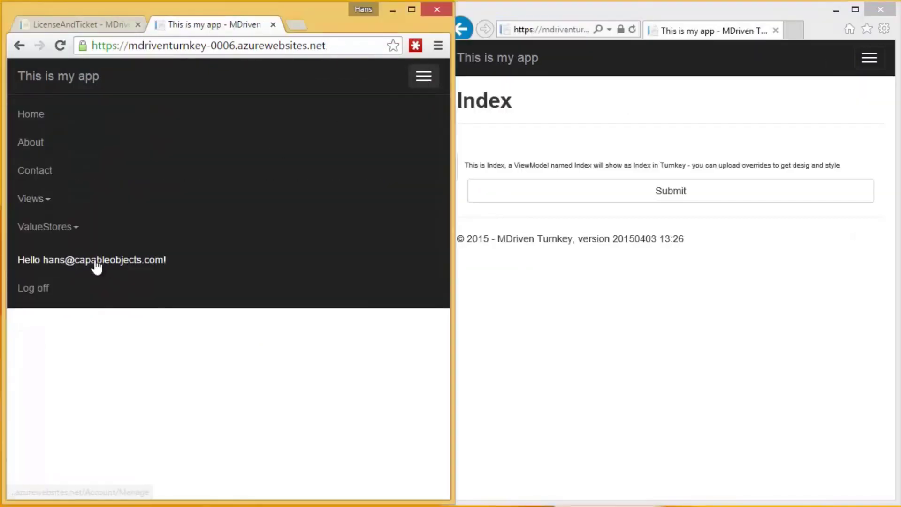
click(869, 59)
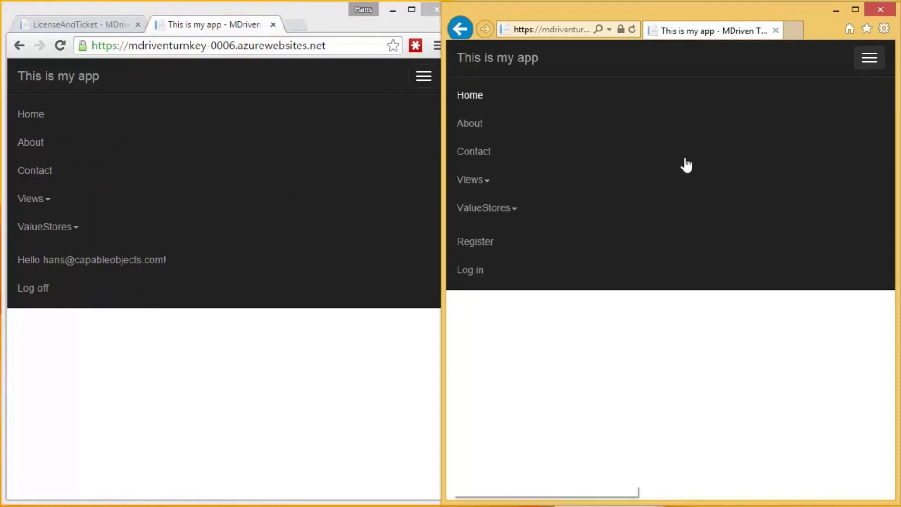
Step: Open the AllCars view in the signed-in Chrome window
click(423, 76)
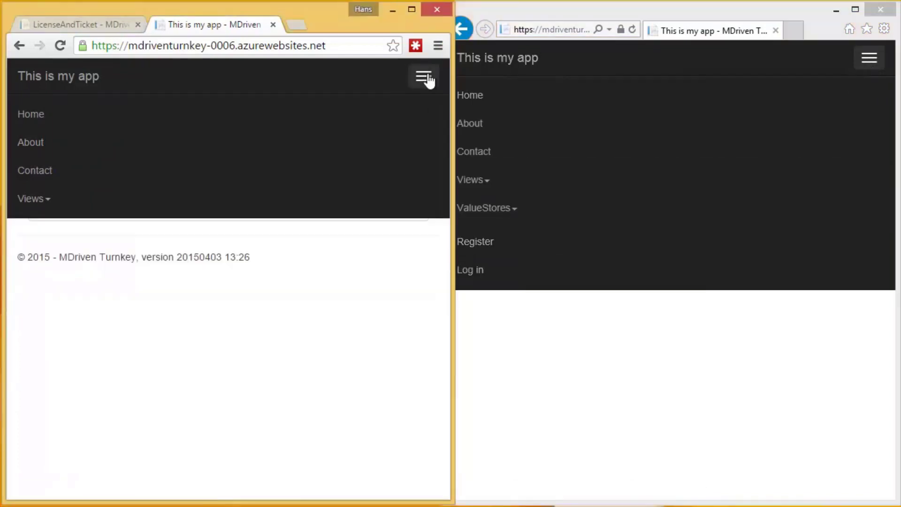
click(425, 78)
click(50, 202)
click(42, 227)
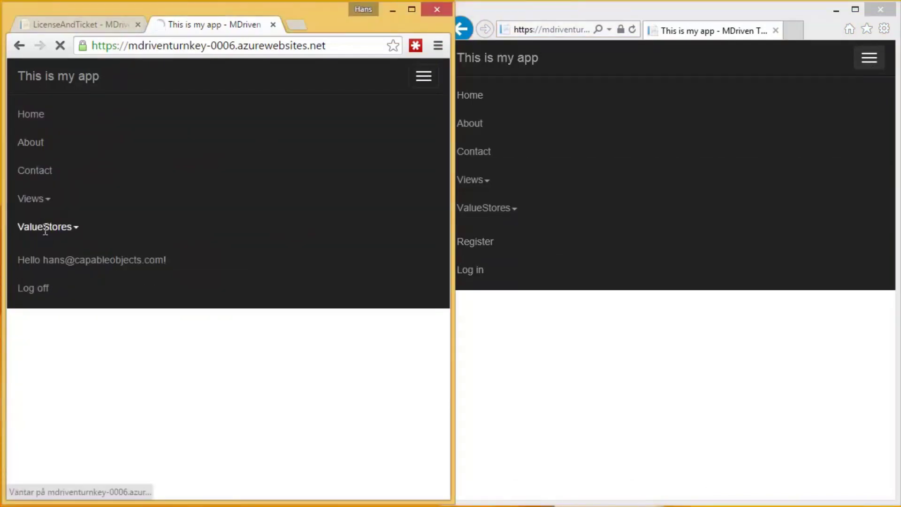
Step: Open car 123456 for editing in both the signed-in Chrome window and the Internet Explorer window, using Show All Cars in Internet Explorer
click(104, 253)
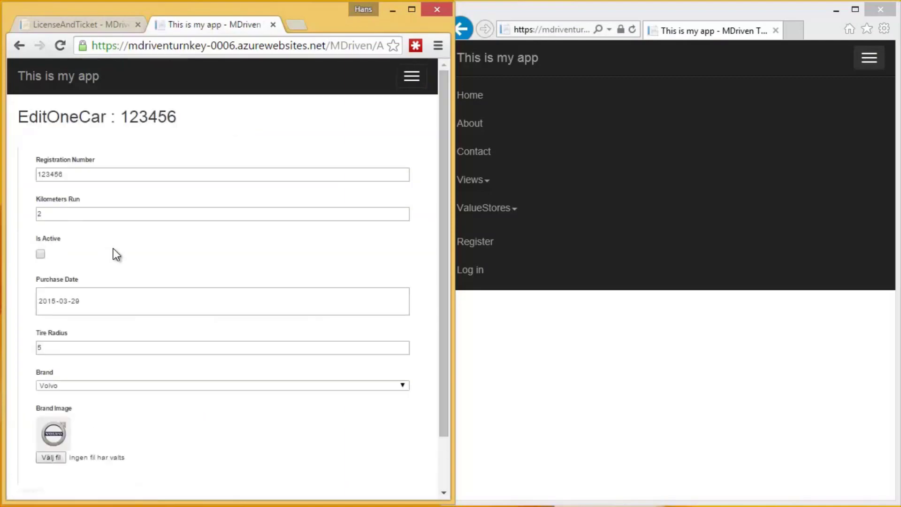
click(872, 65)
click(872, 65)
click(488, 182)
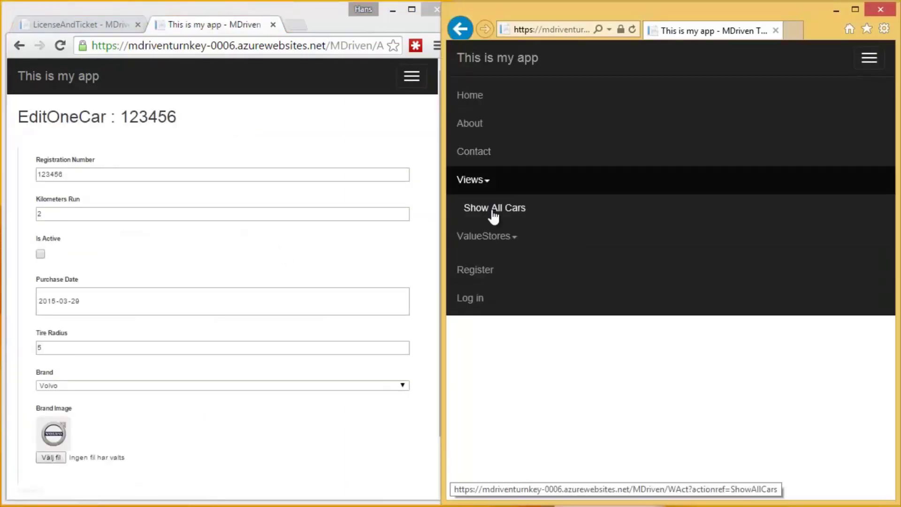
click(491, 212)
click(542, 233)
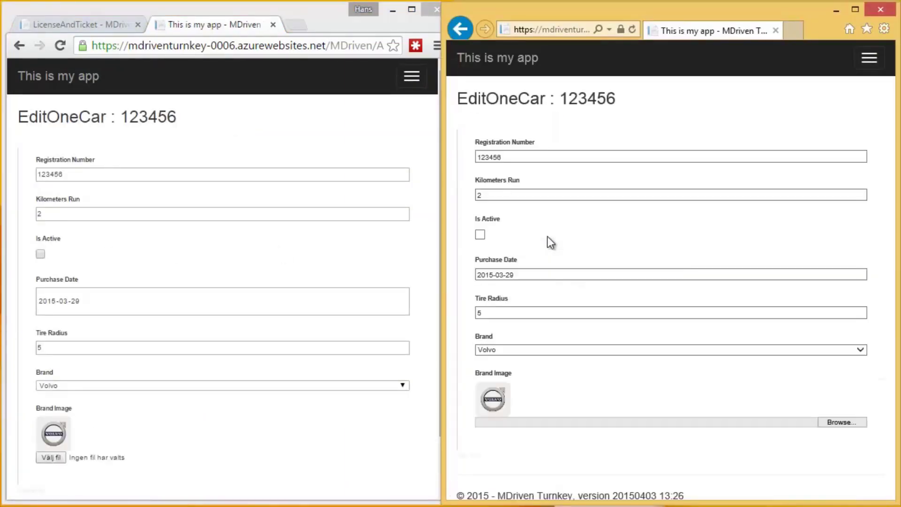
Step: Append "In the context of" and the signed-in user's first name to the registration number in the Chrome window
click(143, 175)
text(In t)
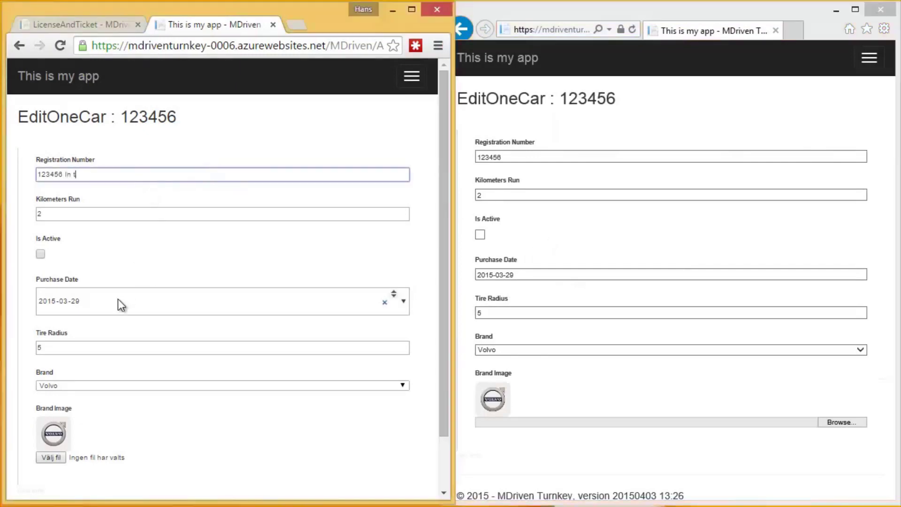
text(he context of Hans)
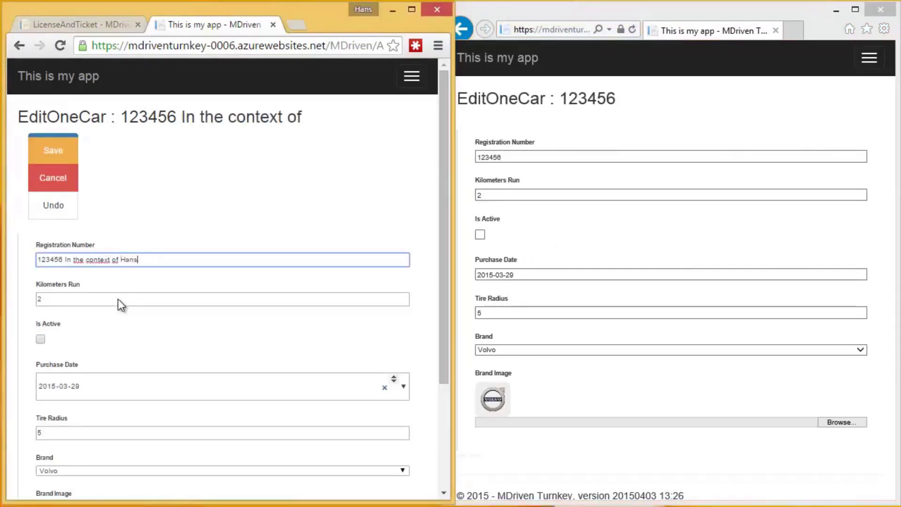
key(Tab)
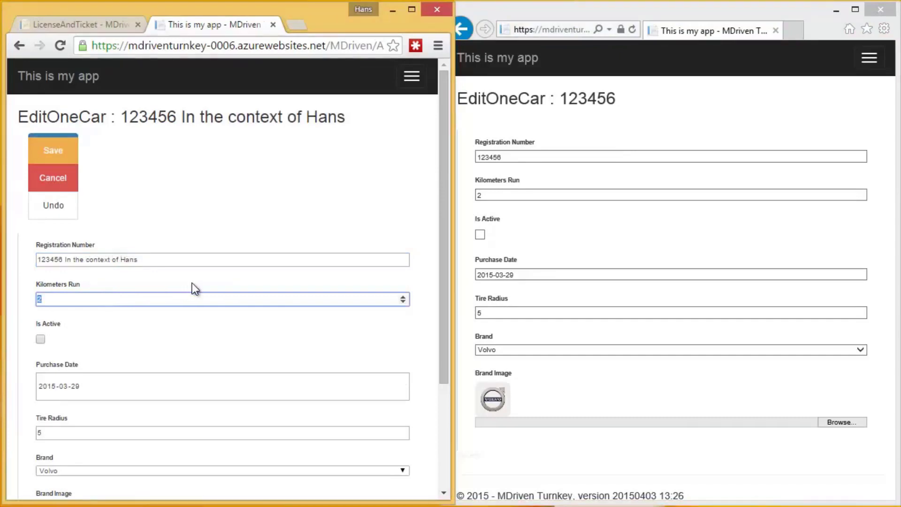
Step: Append "Nothing happens here" to the registration number in the Internet Explorer window and cancel the edit
click(557, 157)
text(Nothing)
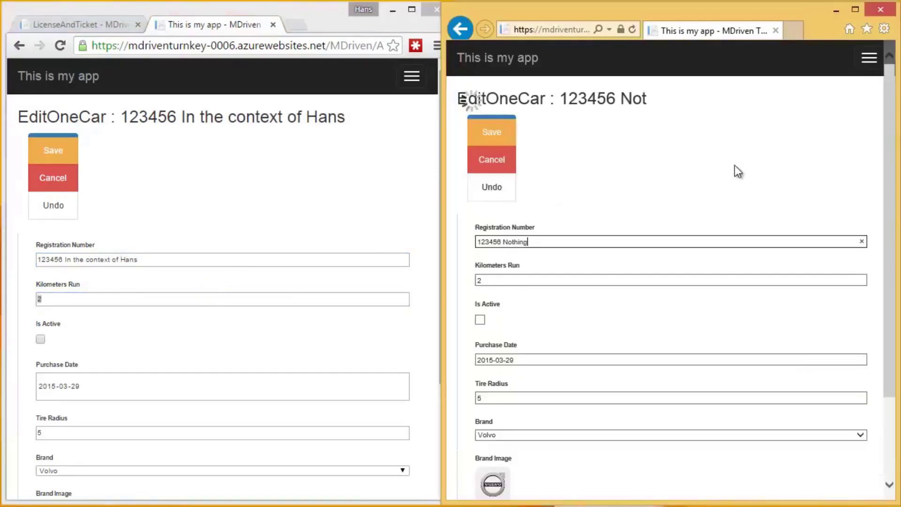
text( happens here)
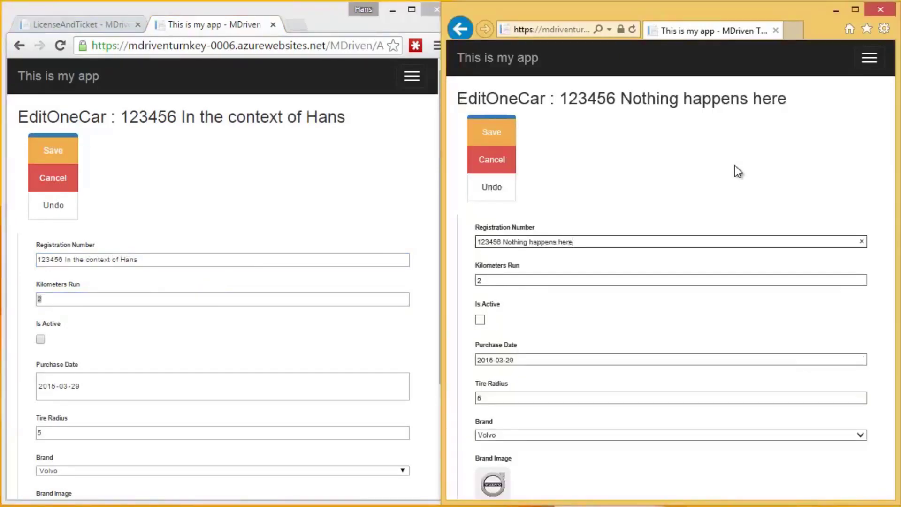
click(493, 167)
Step: With "Nothing" appended to the registration number in Internet Explorer, save the car in Chrome and cancel the Internet Explorer edit
click(519, 154)
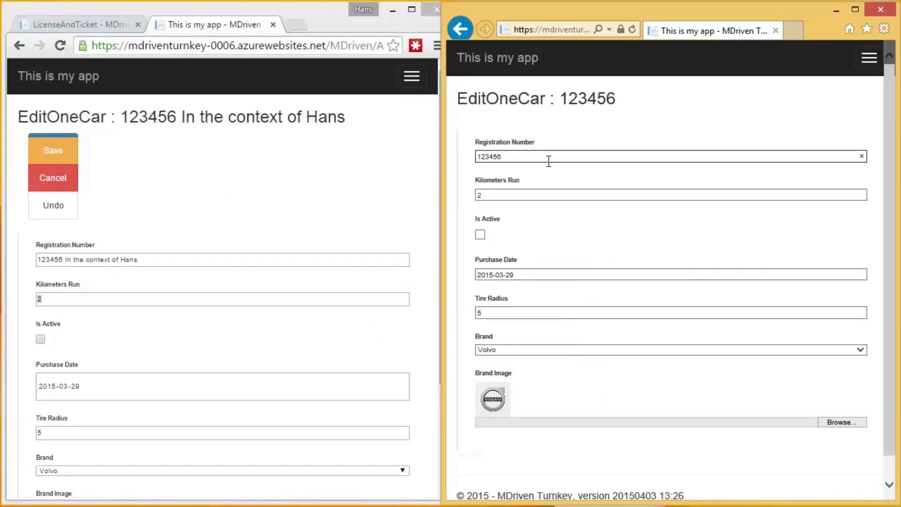
text(Nothing)
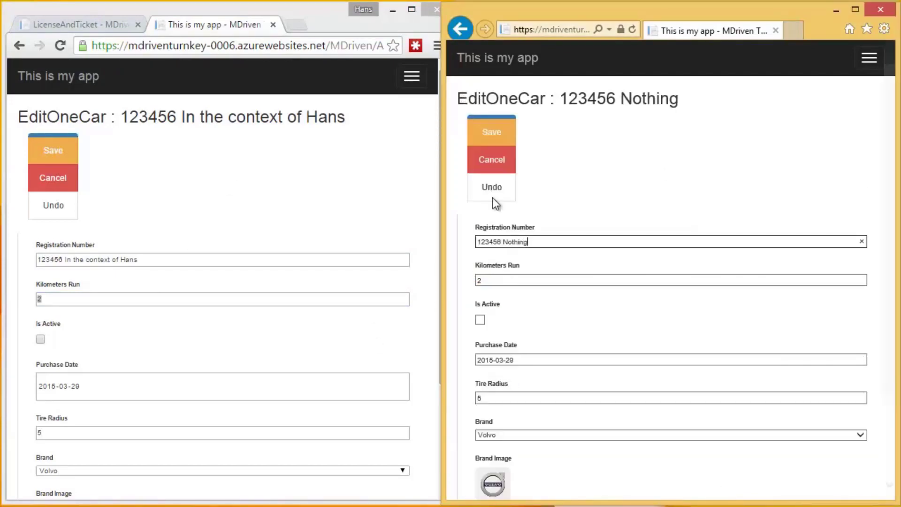
click(56, 150)
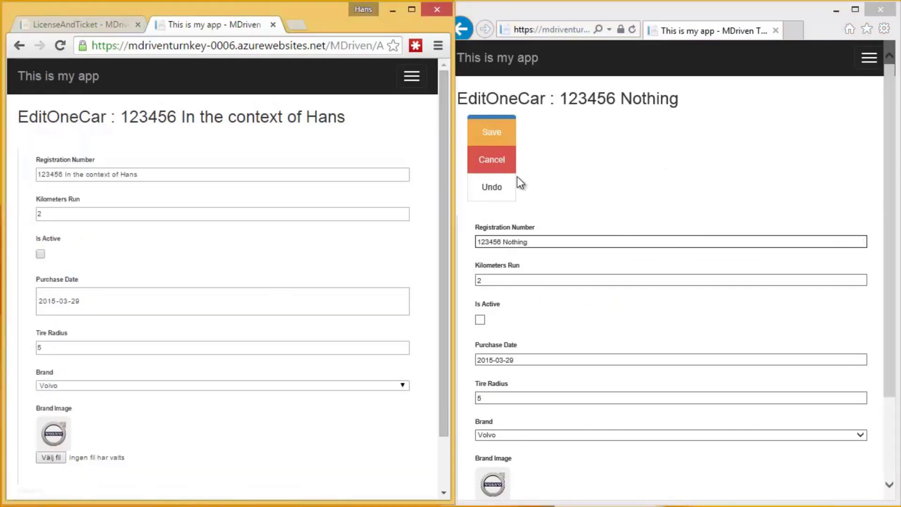
click(497, 162)
click(508, 381)
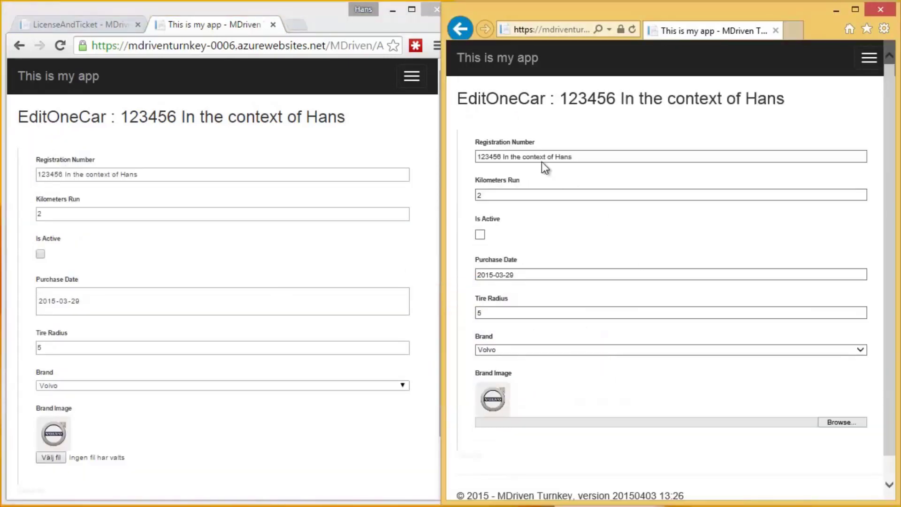
Step: Remove the added text from the registration number in the Chrome window, leaving 123456, and save the car
drag(511, 157, 573, 158)
drag(80, 175, 177, 181)
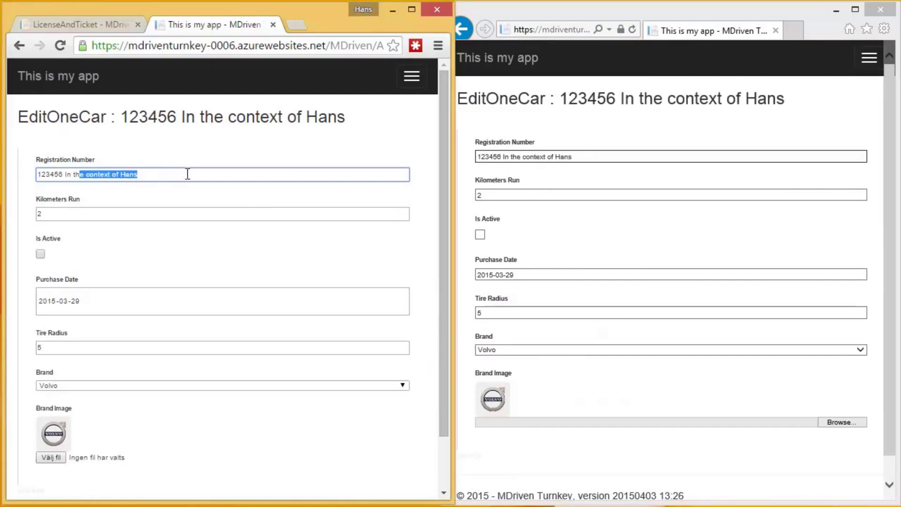
click(188, 174)
key(shift+Left)
key(shift+Left)
key(shift+Left)
key(shift+Left)
key(shift+Left)
key(shift+Left)
key(shift+Left)
key(shift+Left)
key(shift+Left)
key(shift+Left)
key(shift+Left)
key(shift+Left)
key(shift+Left)
key(shift+Left)
key(shift+Left)
key(shift+Left)
key(shift+Left)
key(shift+Left)
key(shift+Left)
key(shift+Left)
key(BackSpace)
key(BackSpace)
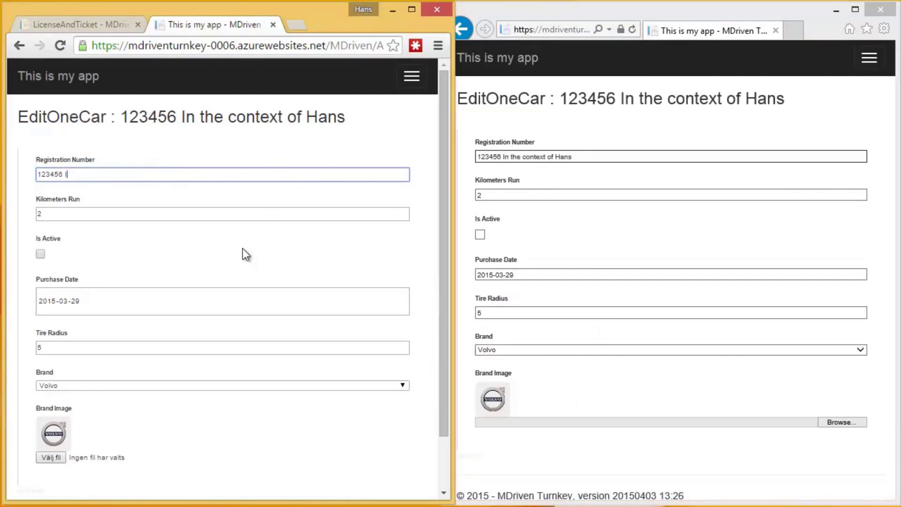
click(50, 159)
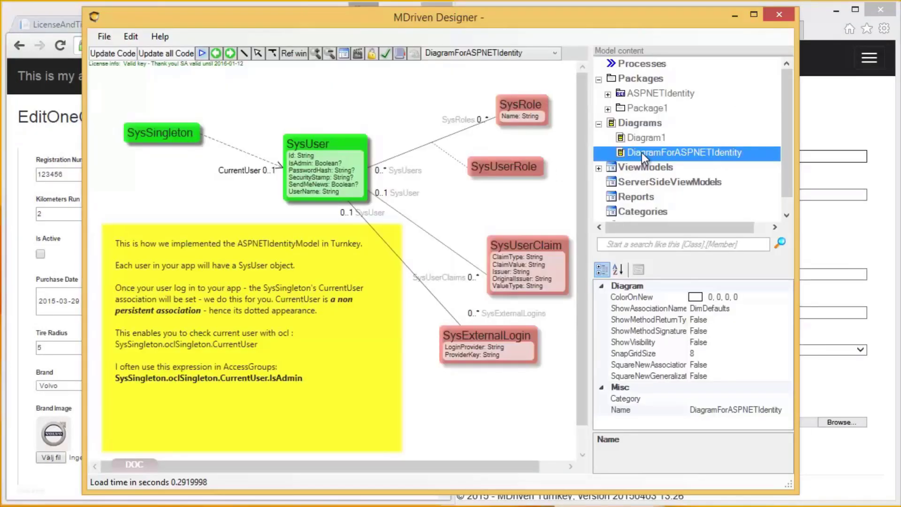
Step: In MDriven Designer, search the model for Sys and place the SysUser class on Diagram1, below Car and Brand
click(322, 150)
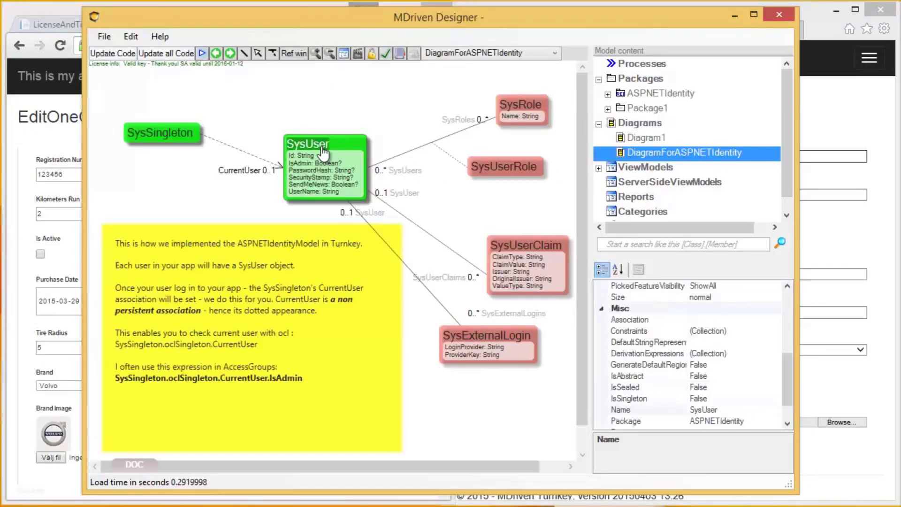
click(633, 137)
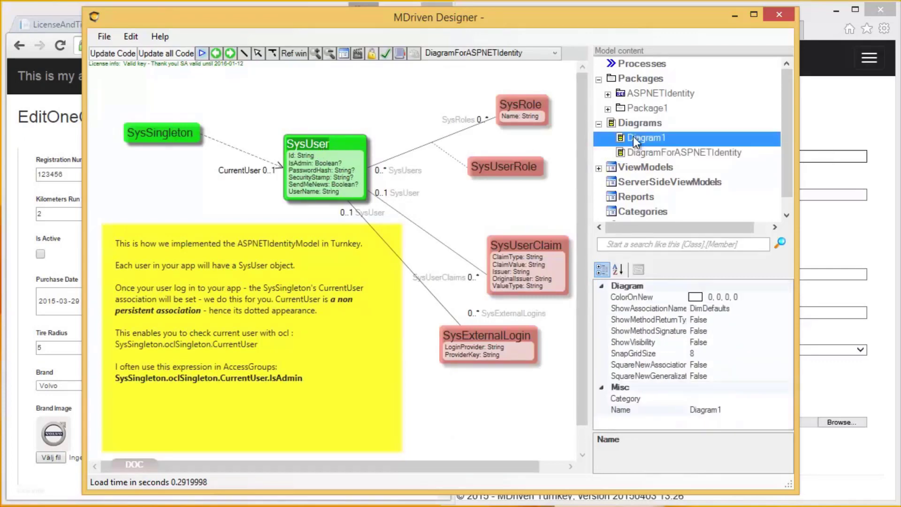
click(623, 244)
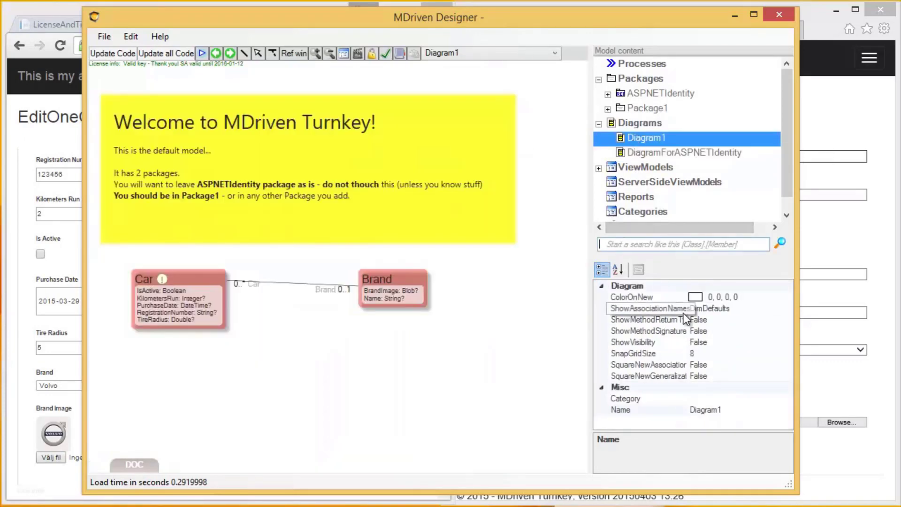
text(Sys)
drag(627, 78, 327, 404)
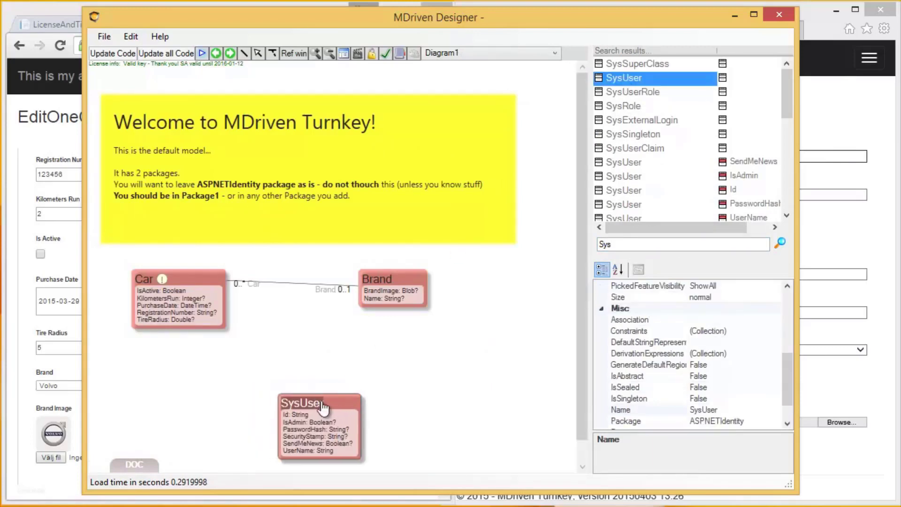
Step: Create a class named RentalContract on Diagram1, just above the SysUser class
right_click(311, 342)
click(191, 402)
text(Re)
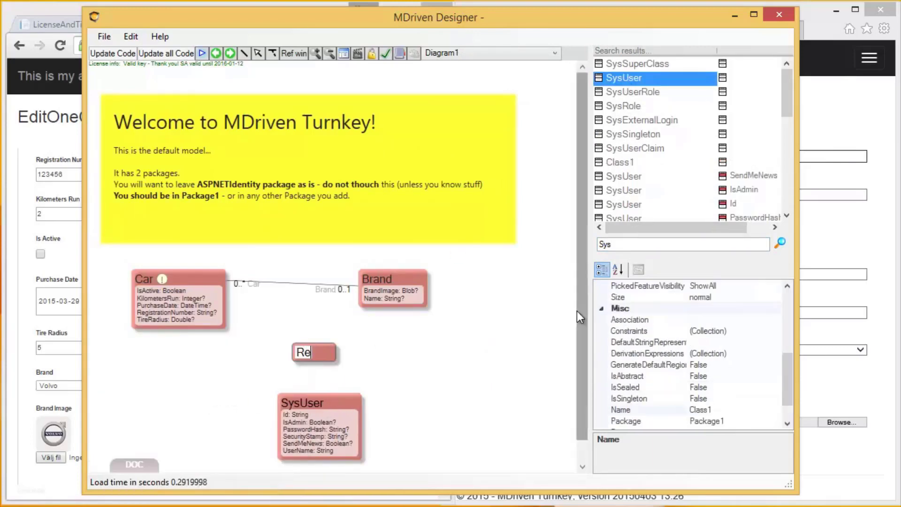
text(ntalCo)
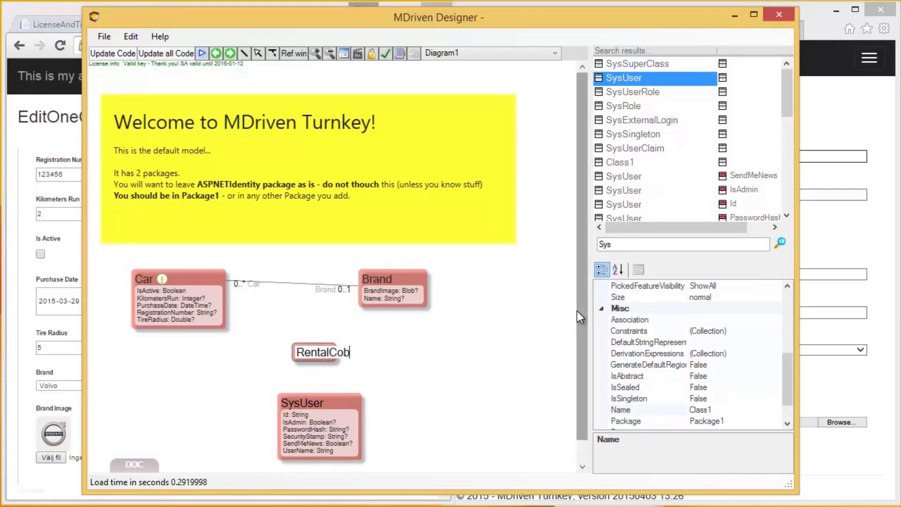
text(ntract)
key(Return)
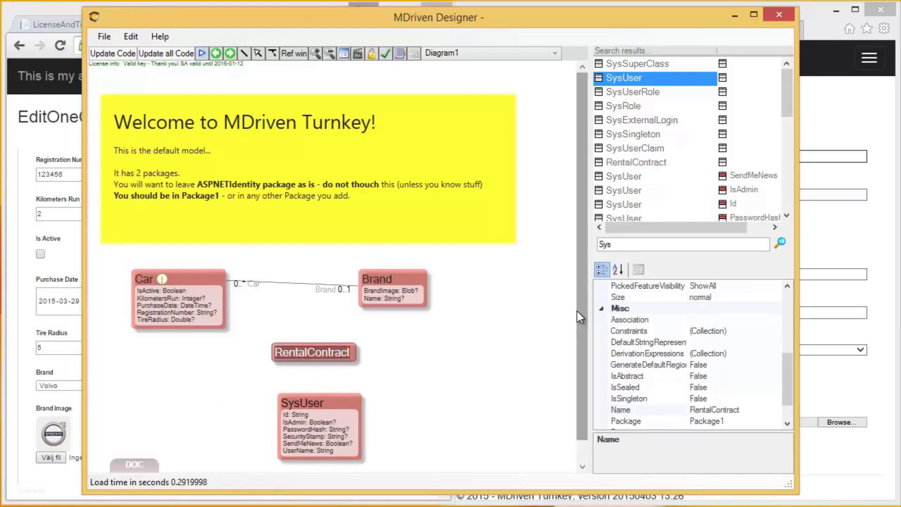
Step: Add the attributes StartDate and EndDate to the RentalContract class, both of type DateTime?
key(Insert)
text(Start)
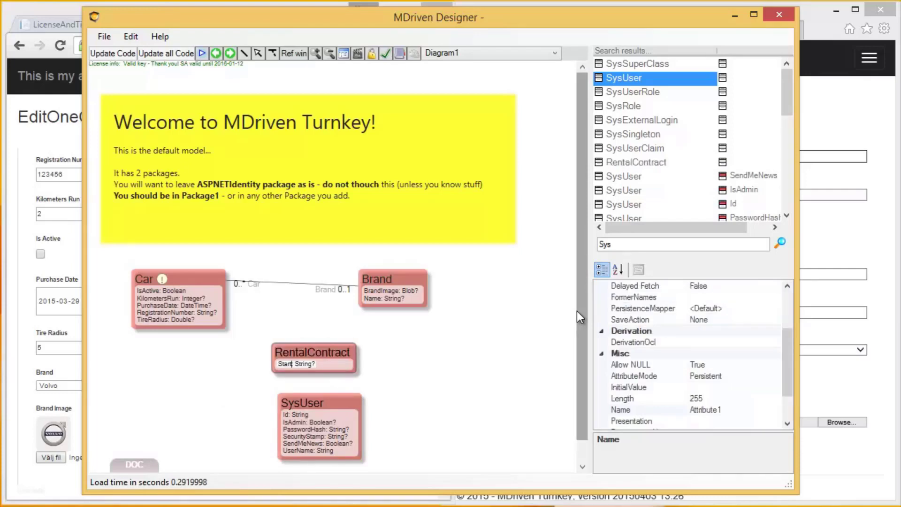
text(Date)
key(Tab)
text(DateTime?)
key(Return)
key(Insert)
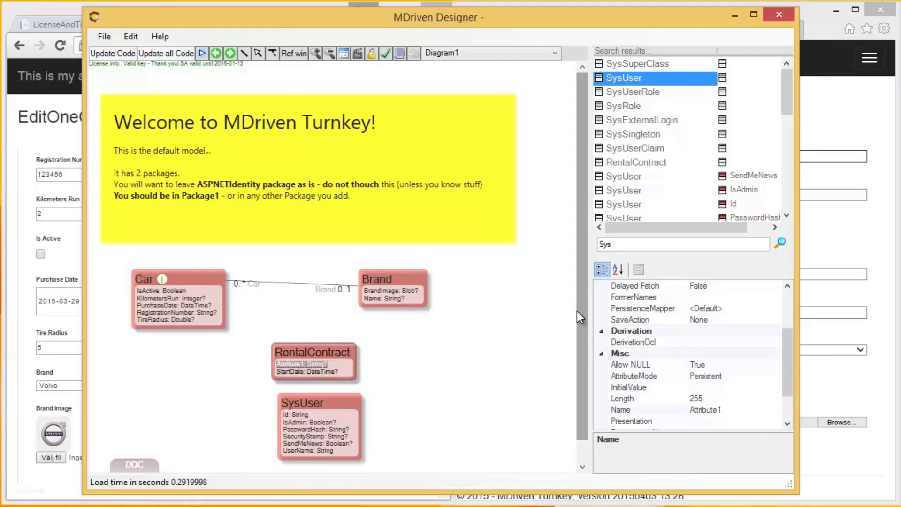
text(EndDate)
key(Tab)
text(DateTime?)
Step: Associate RentalContract with Car and with SysUser, naming the SysUser end Renter
click(245, 53)
drag(215, 321, 295, 369)
drag(309, 422, 351, 368)
click(245, 53)
click(425, 398)
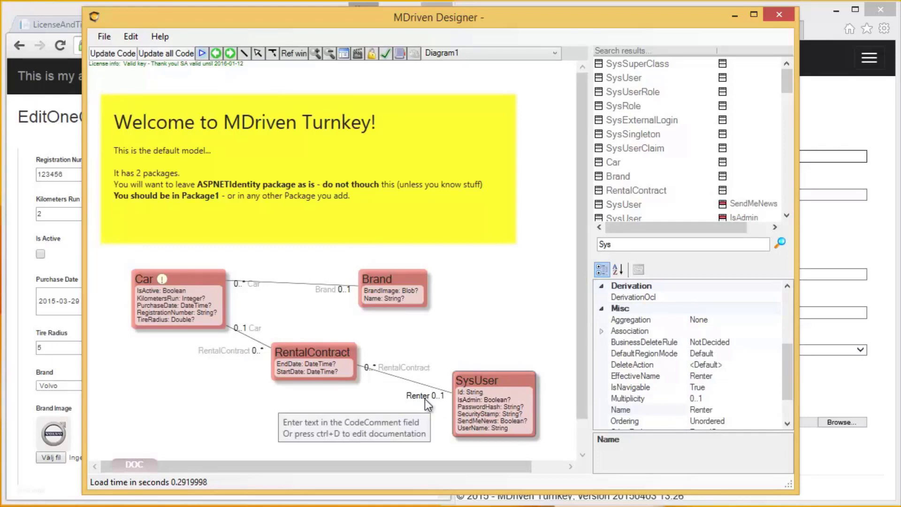
drag(471, 378, 475, 391)
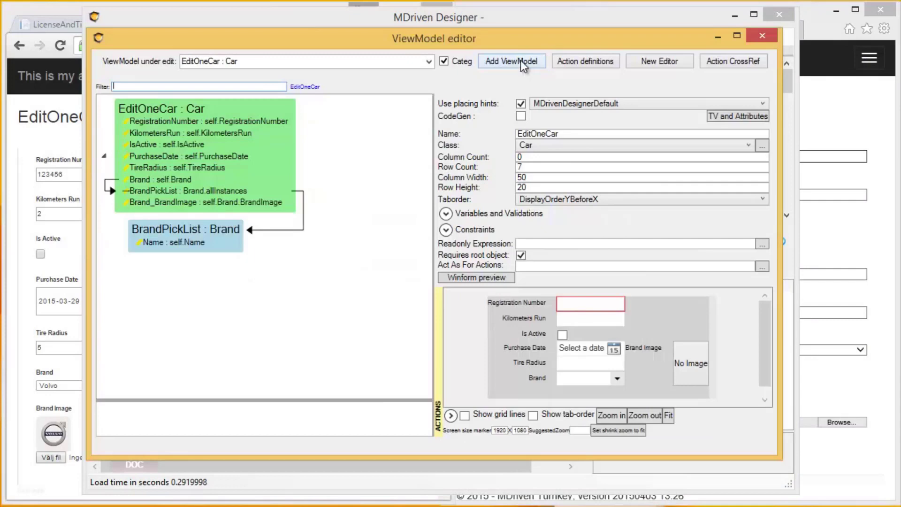
Step: Add a ViewModel named RentalContract and set its class to RentalContract
click(521, 62)
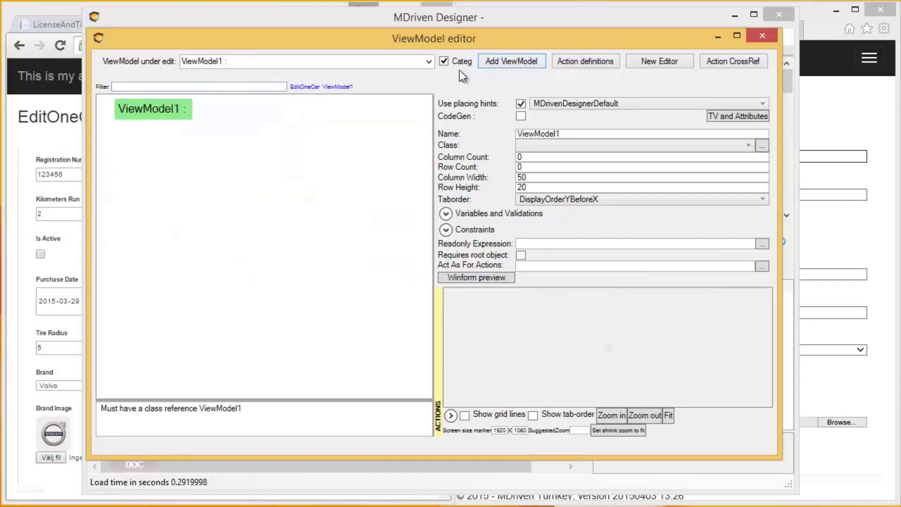
drag(579, 136, 411, 138)
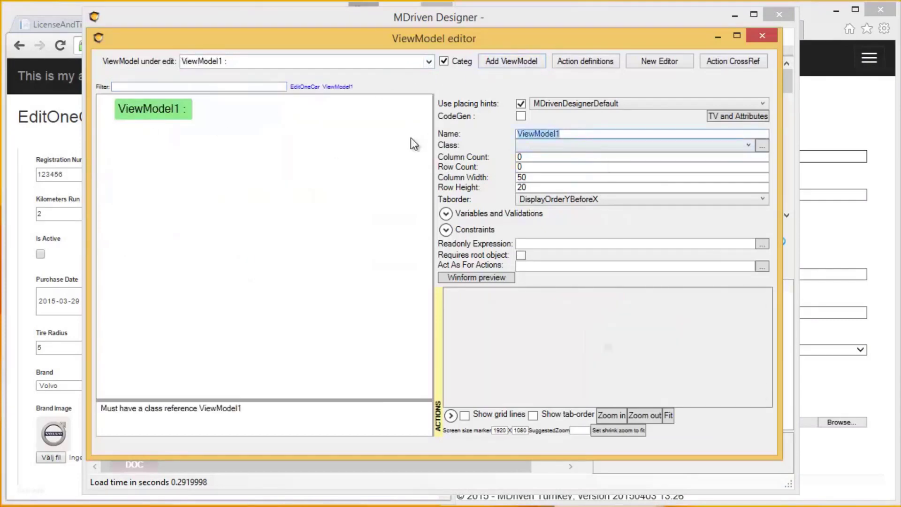
text(RentalContract)
key(Tab)
key(r)
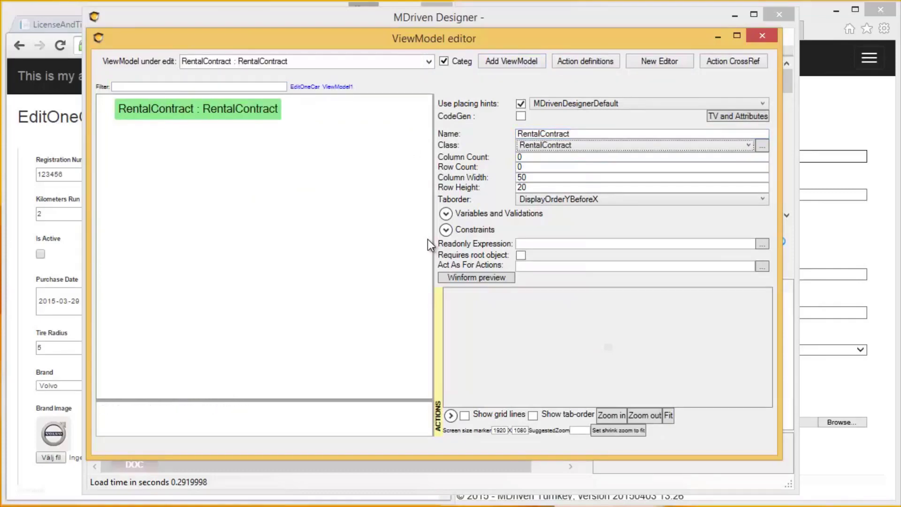
Step: Add StartDate and EndDate columns to the RentalContract ViewModel
right_click(159, 113)
mouse_move(78, 124)
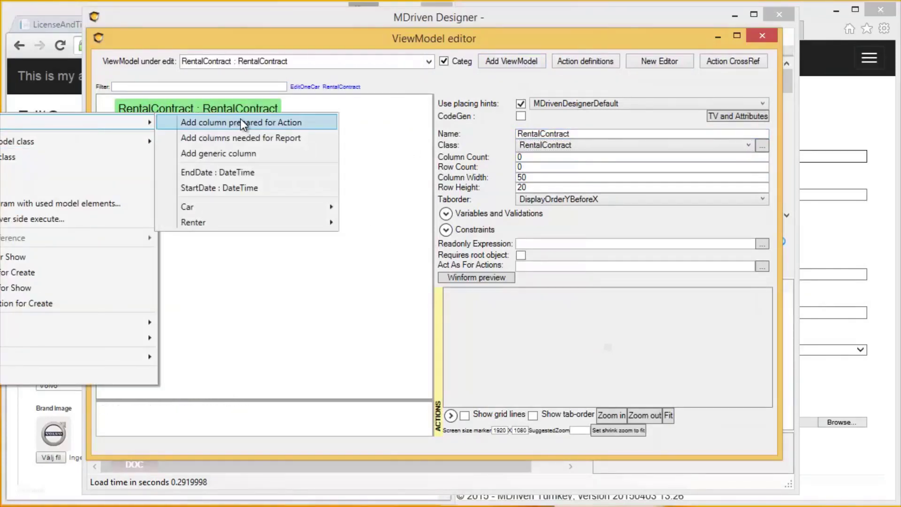
click(227, 190)
click(188, 122)
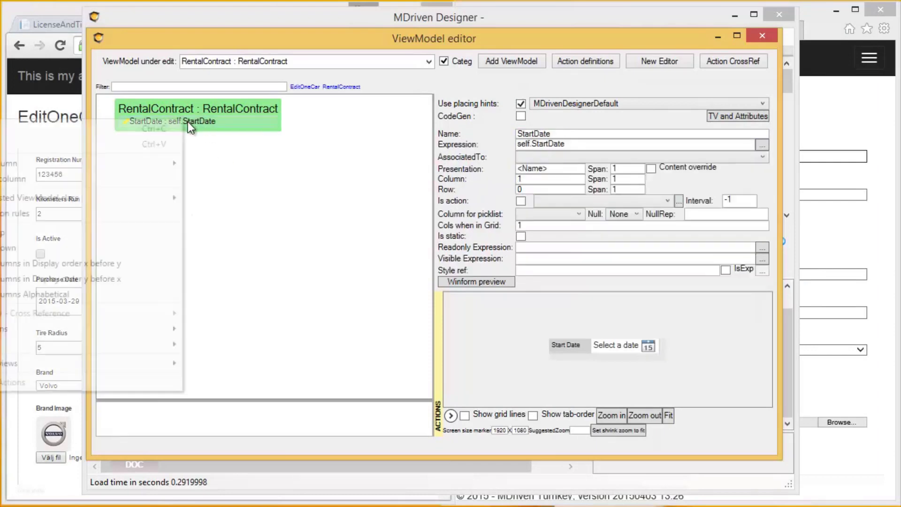
right_click(187, 122)
mouse_move(165, 162)
click(248, 213)
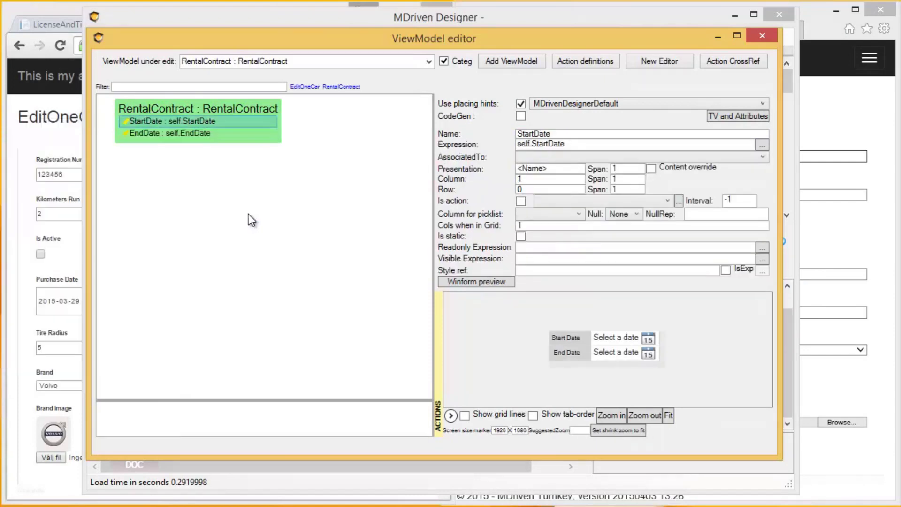
Step: Add a column for the renter's UserName below EndDate in the RentalContract ViewModel and select it
click(185, 133)
right_click(185, 133)
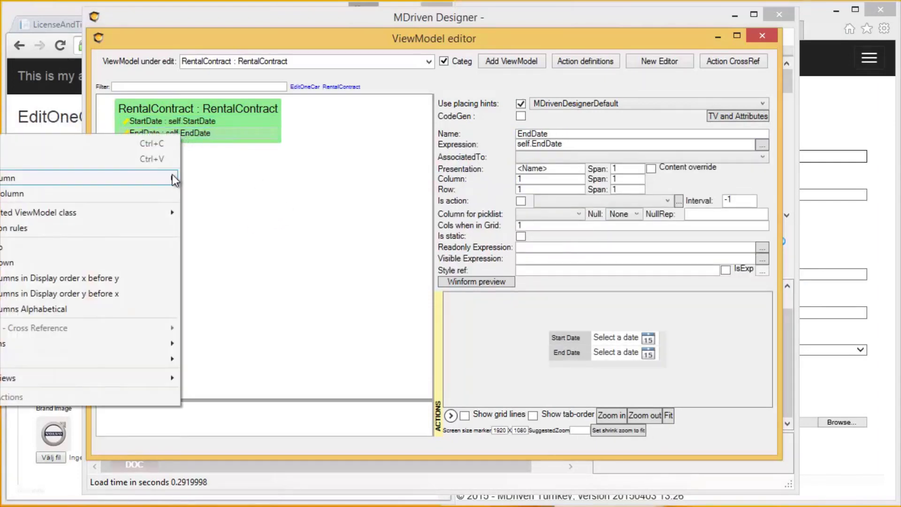
mouse_move(172, 176)
mouse_move(252, 244)
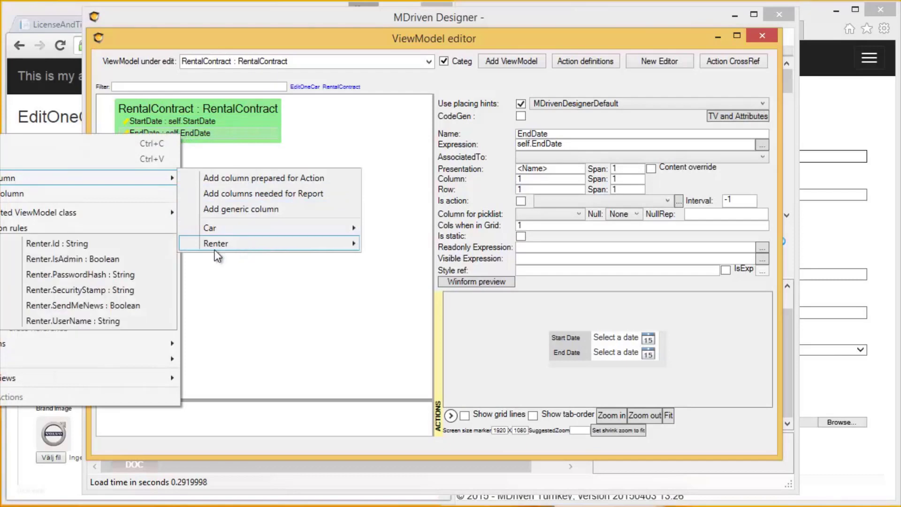
click(103, 321)
click(181, 145)
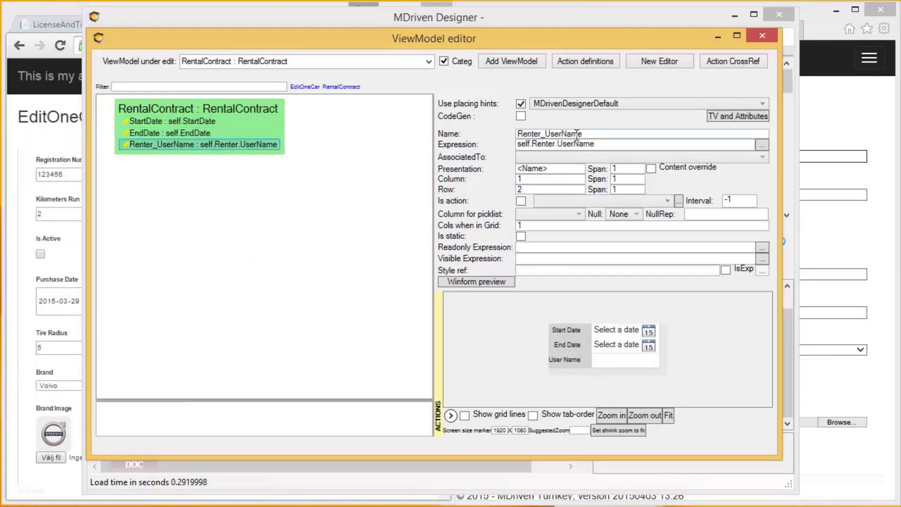
Step: Rename the renter's UserName column as Renter and make it static
key(Tab)
text(Renter)
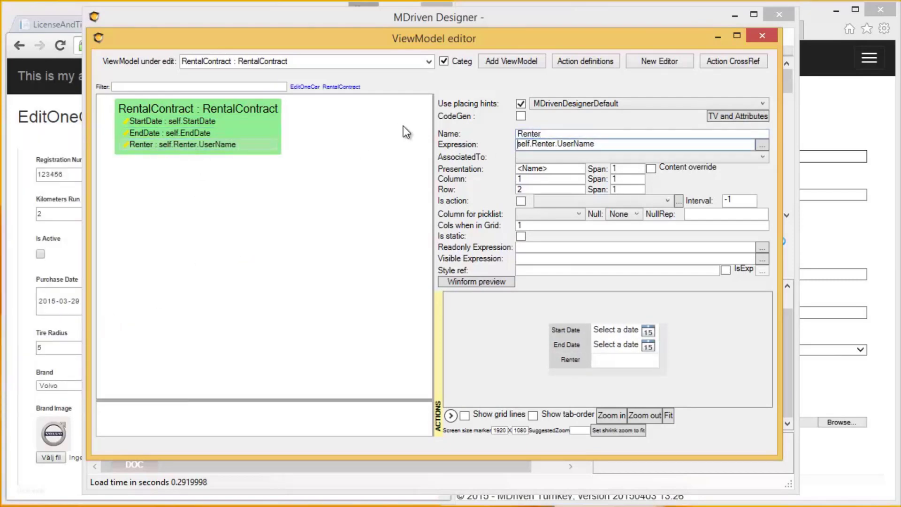
click(520, 236)
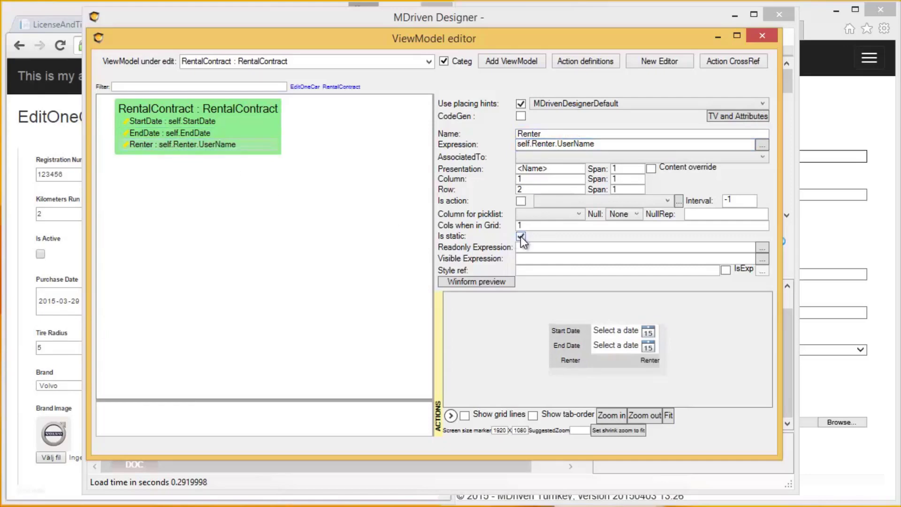
Step: Add a column for the car's RegistrationNumber to the RentalContract ViewModel, name it Car and make it static
right_click(195, 148)
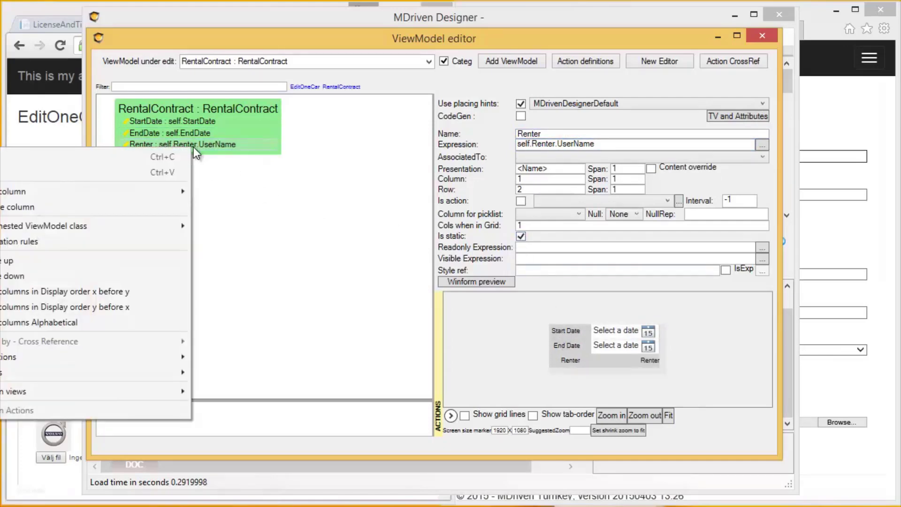
mouse_move(164, 194)
mouse_move(280, 240)
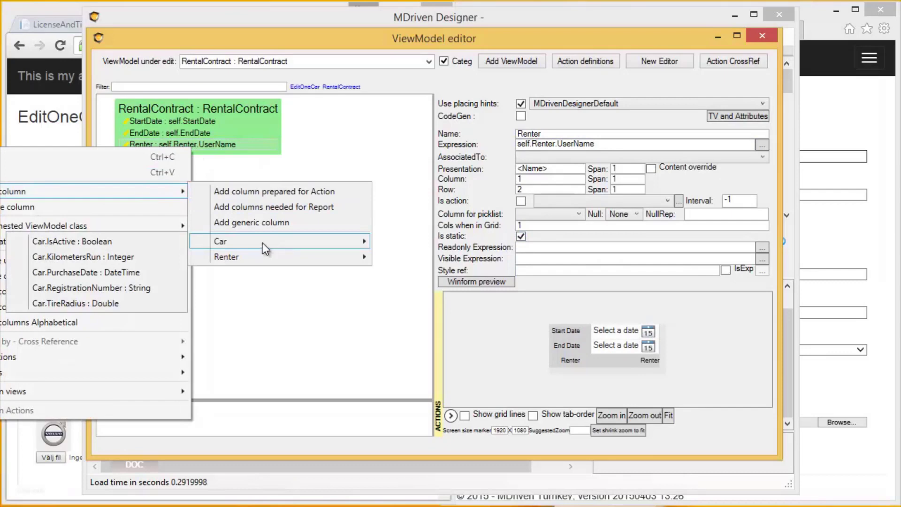
click(115, 292)
click(184, 158)
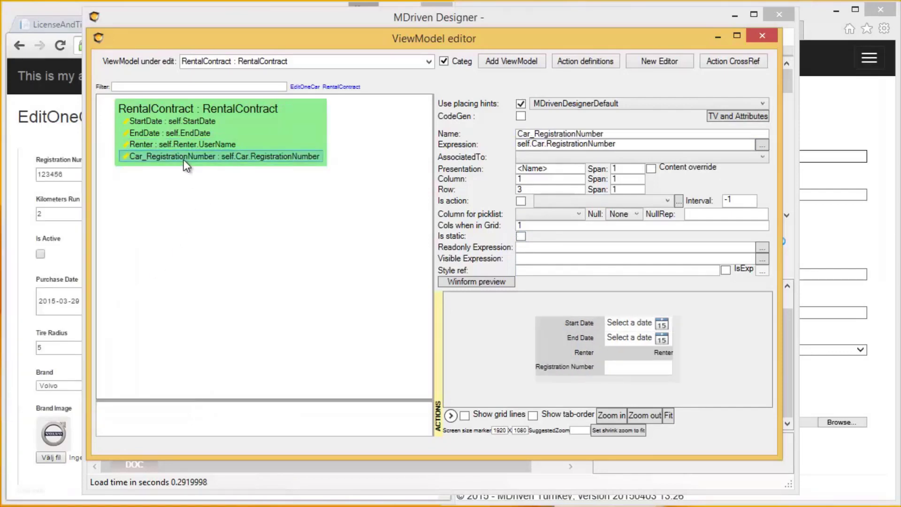
click(531, 134)
key(shift+End)
key(Delete)
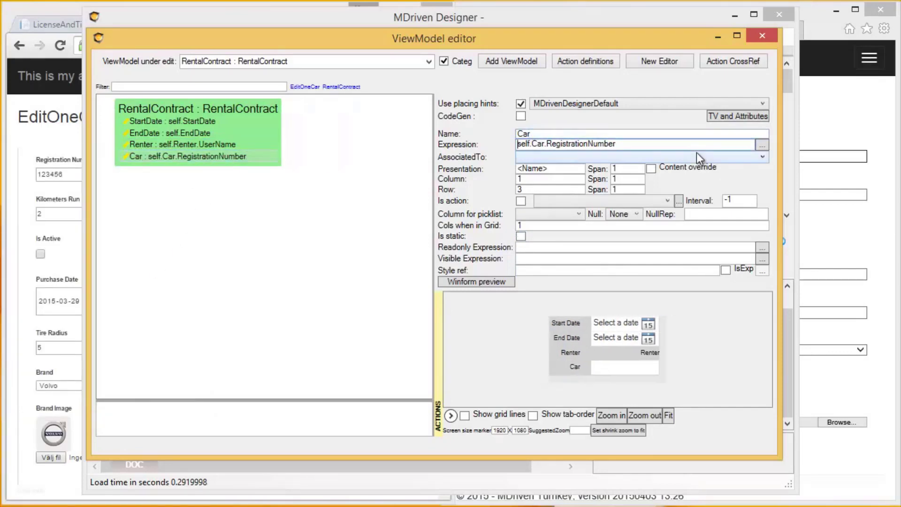
click(521, 237)
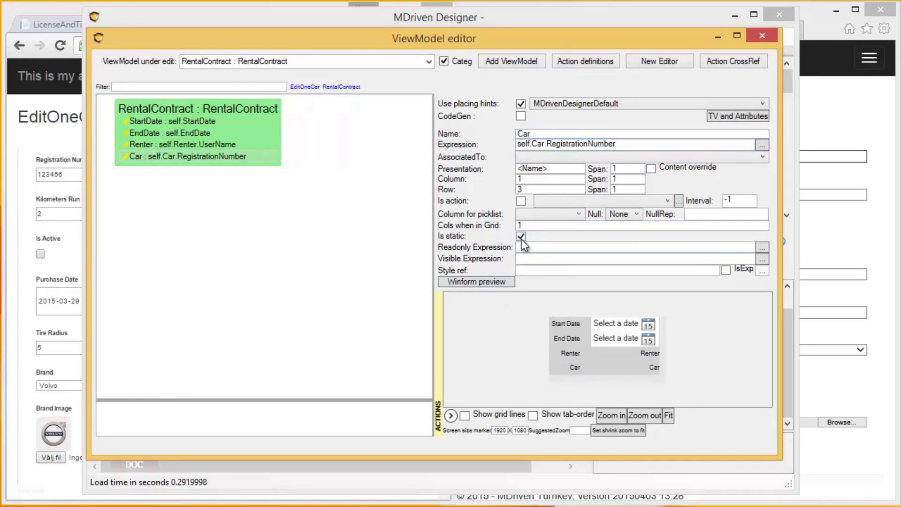
Step: Set the RentalContract ViewModel's row count to 10 and column count to 5
click(230, 115)
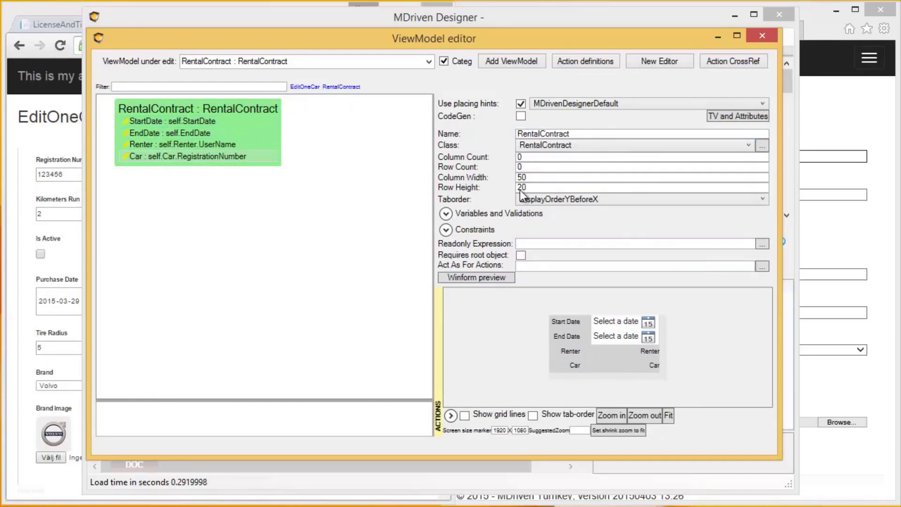
click(536, 167)
drag(536, 166, 475, 176)
text(10)
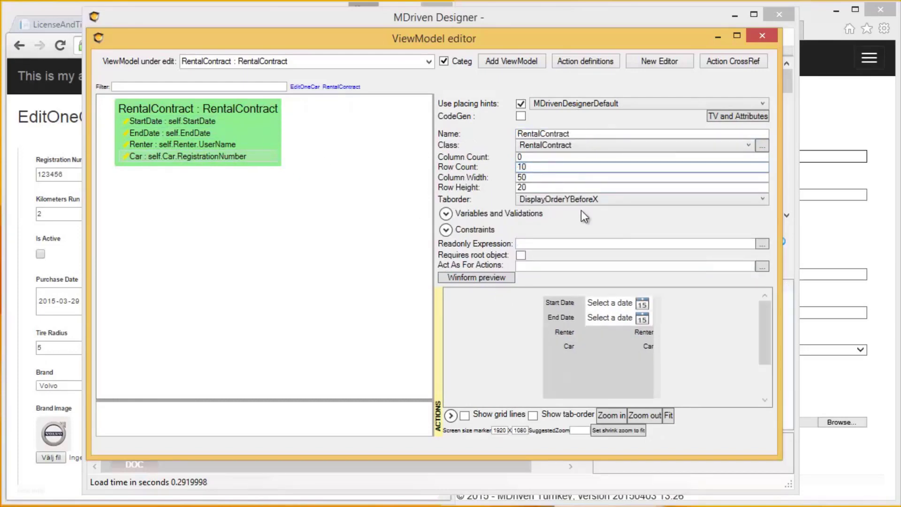
drag(546, 156, 463, 160)
text(5)
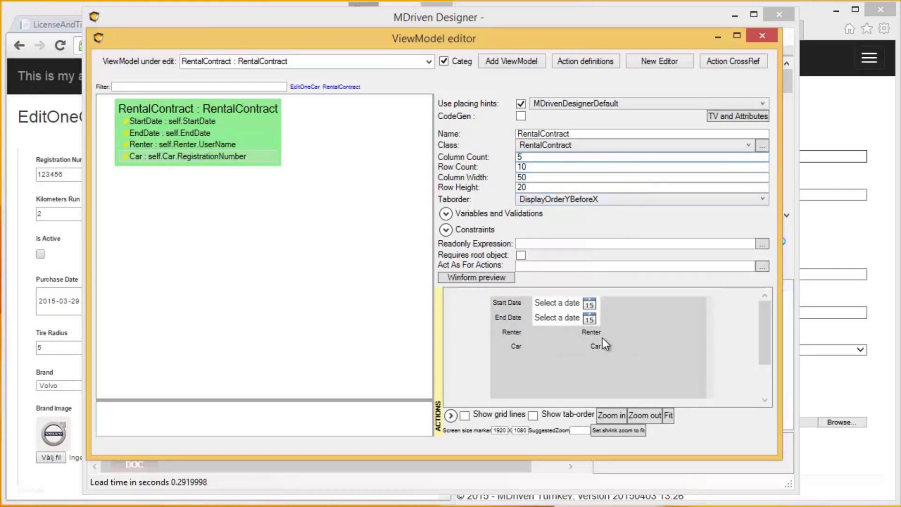
Step: Add a class action for showing and a global action for creating to the RentalContract ViewModel, with its actions area expanded
click(202, 145)
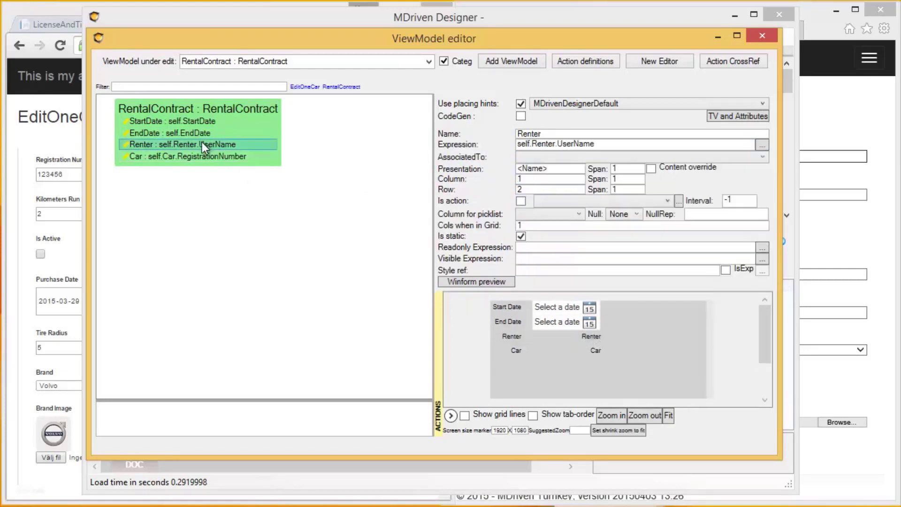
click(451, 416)
drag(329, 39, 557, 48)
right_click(384, 116)
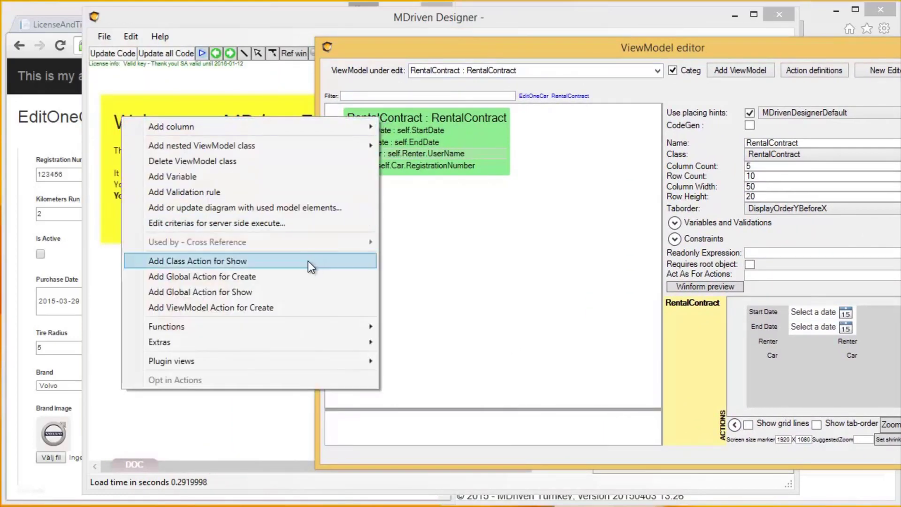
click(237, 262)
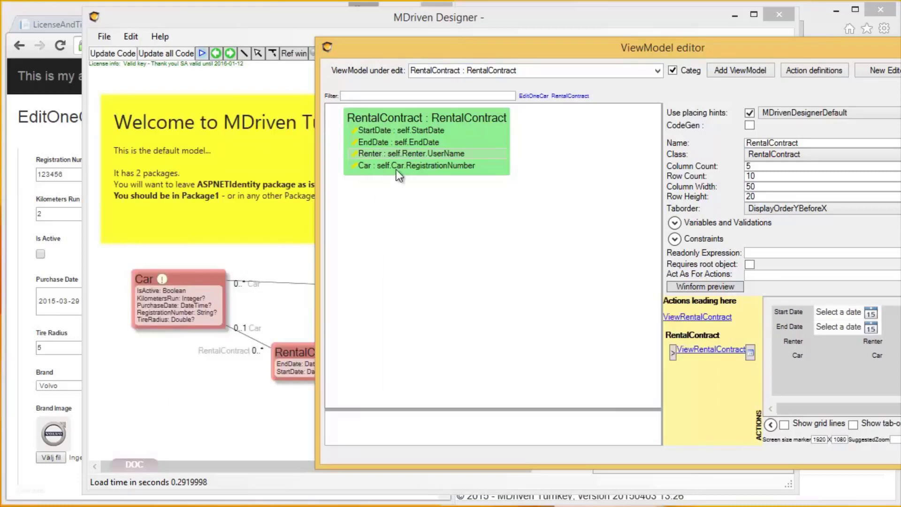
right_click(396, 117)
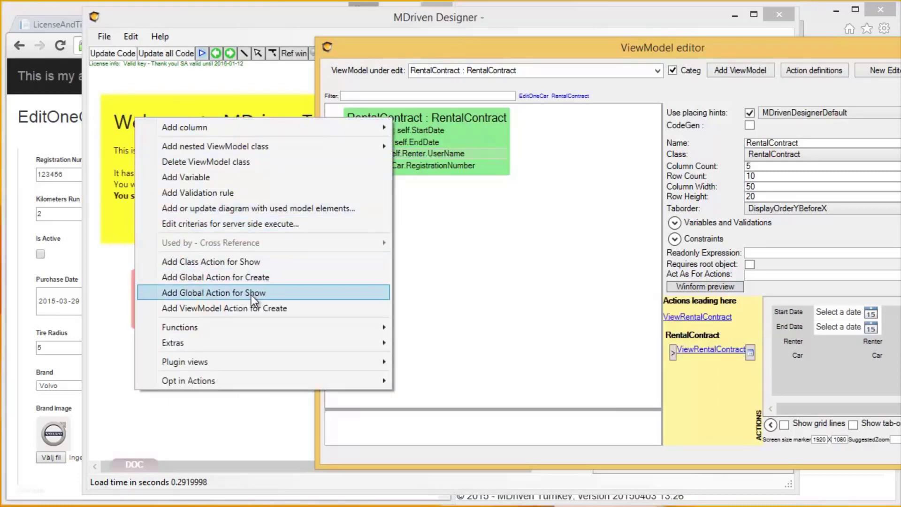
click(252, 277)
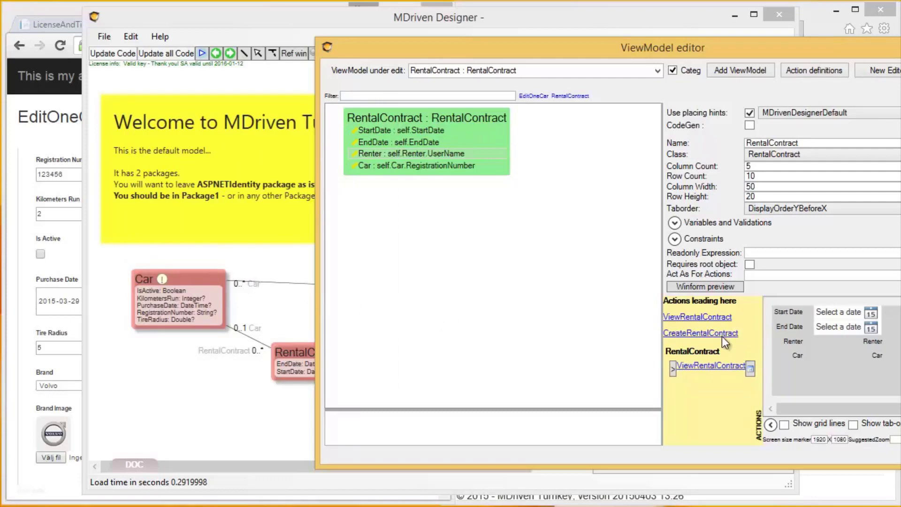
Step: Open the action definitions and add two new ViewModel actions for RentalContract
click(812, 71)
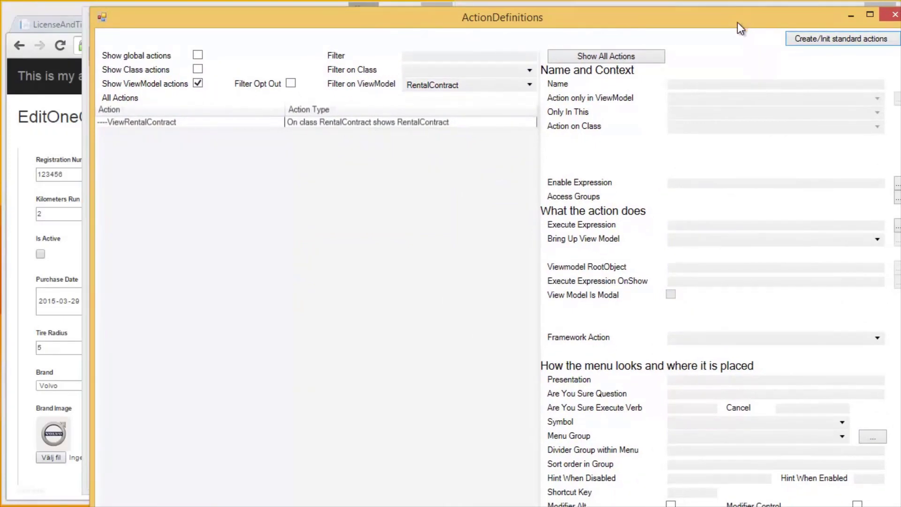
click(191, 123)
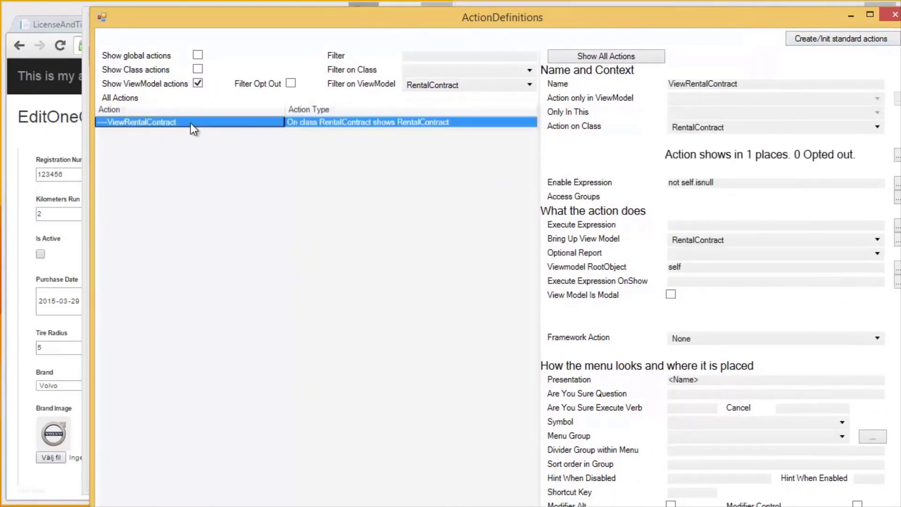
mouse_move(299, 8)
mouse_down()
mouse_move(300, 19)
mouse_move(299, 0)
mouse_up()
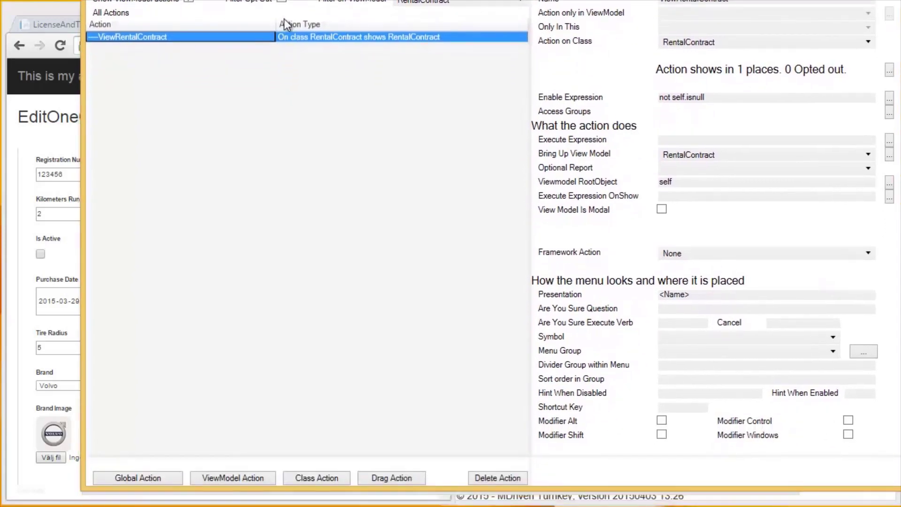
click(247, 476)
click(246, 475)
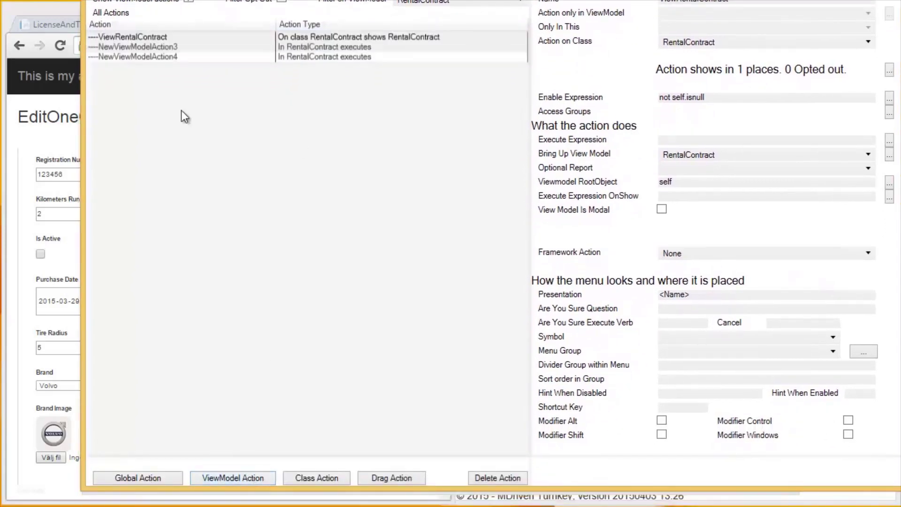
Step: Rename the two new RentalContract ViewModel actions as PickRenter and PickCar
click(168, 47)
drag(493, 0, 495, 2)
drag(741, 66, 631, 75)
text(PickRenter)
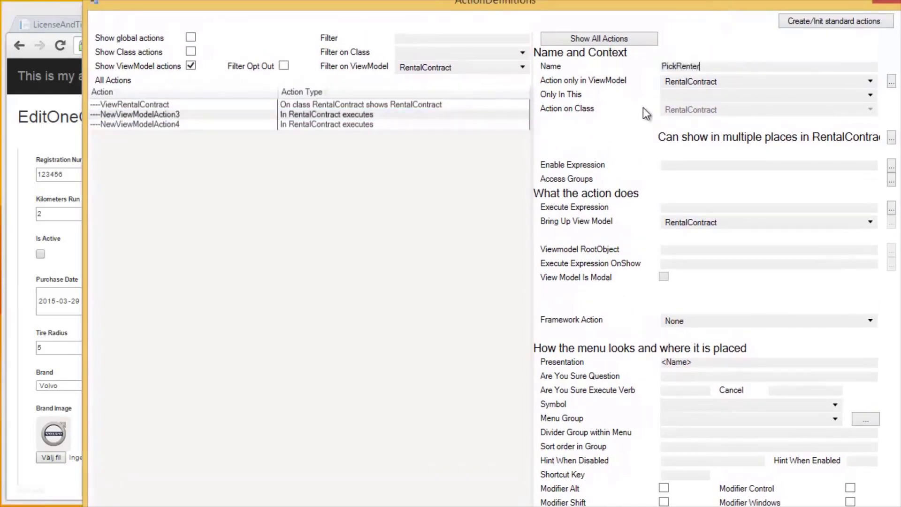
click(166, 124)
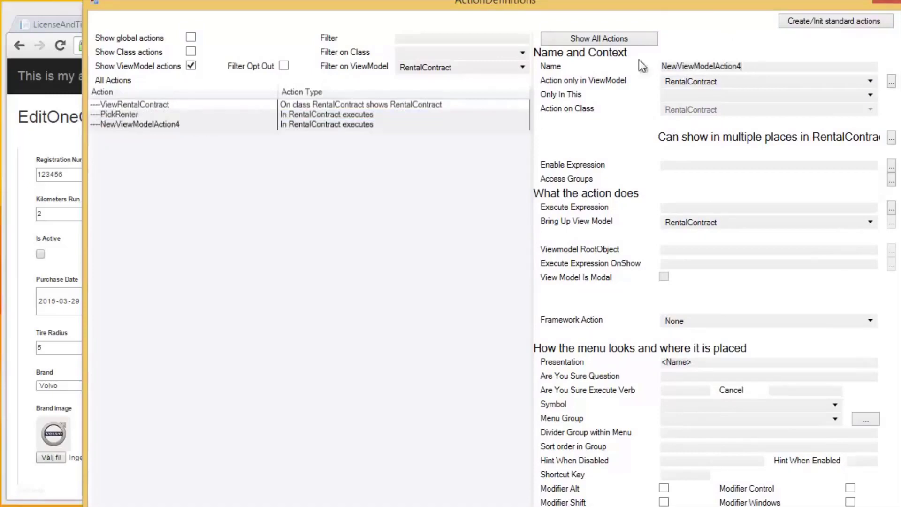
drag(661, 67, 742, 67)
text(PickCar)
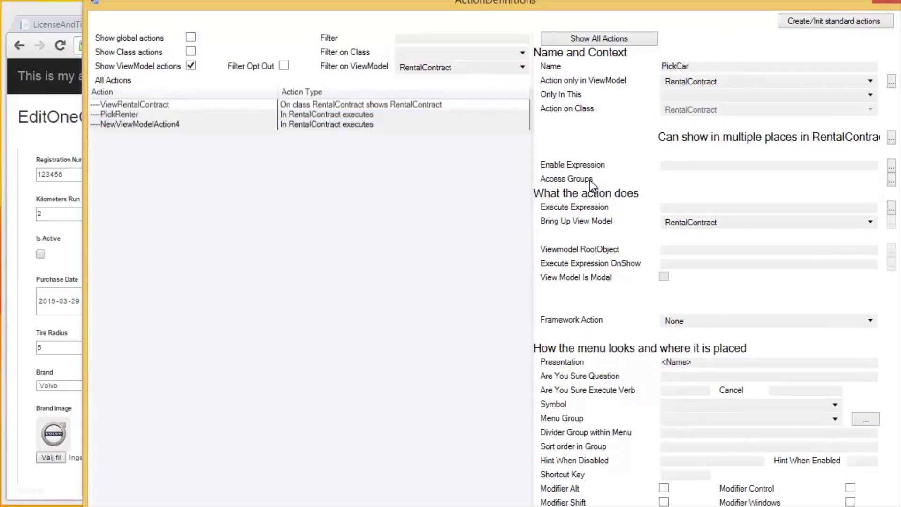
click(333, 124)
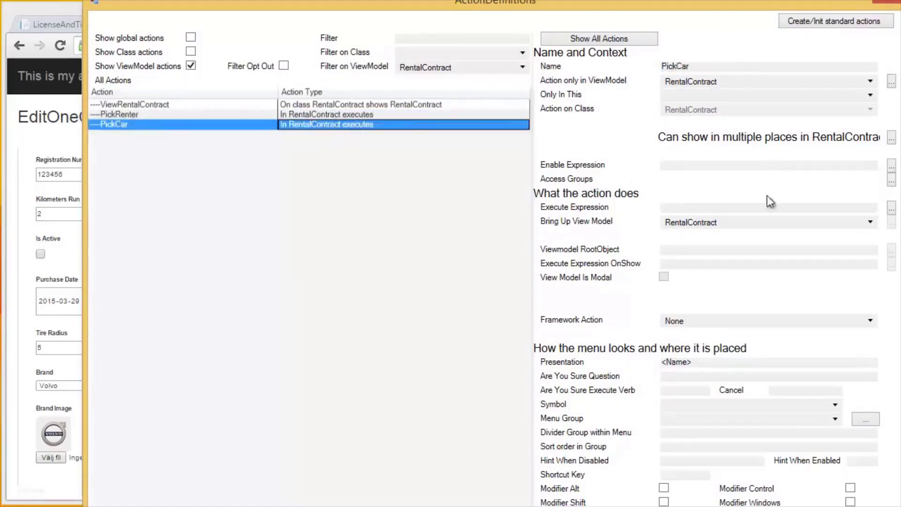
Step: Make the PickCar action bring up the AllCars ViewModel as a modal view
click(759, 221)
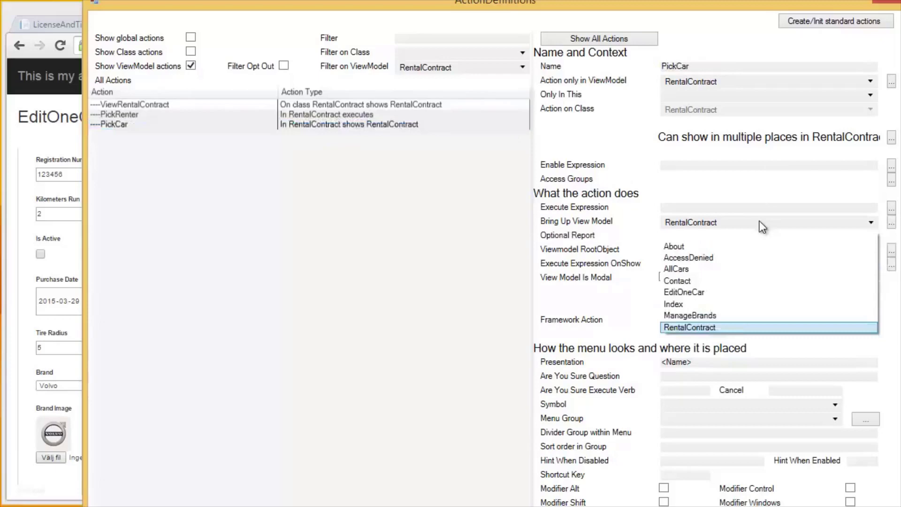
click(680, 268)
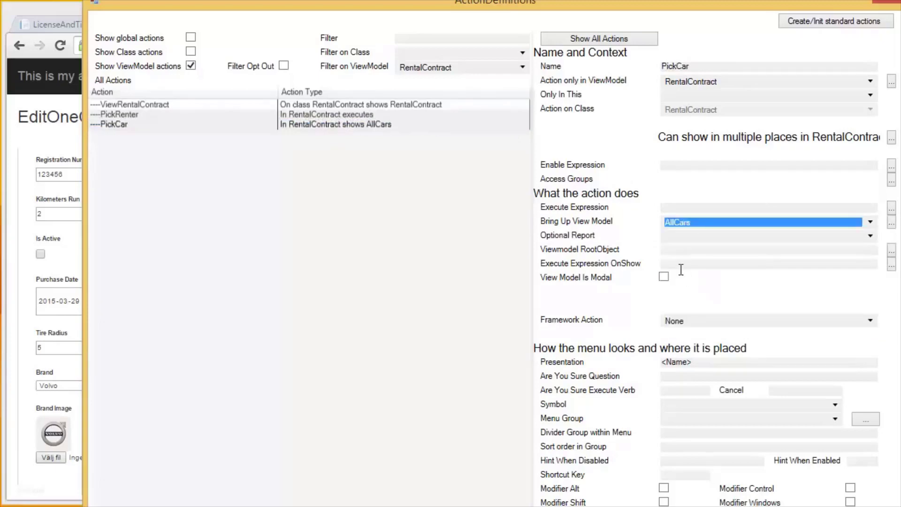
click(664, 277)
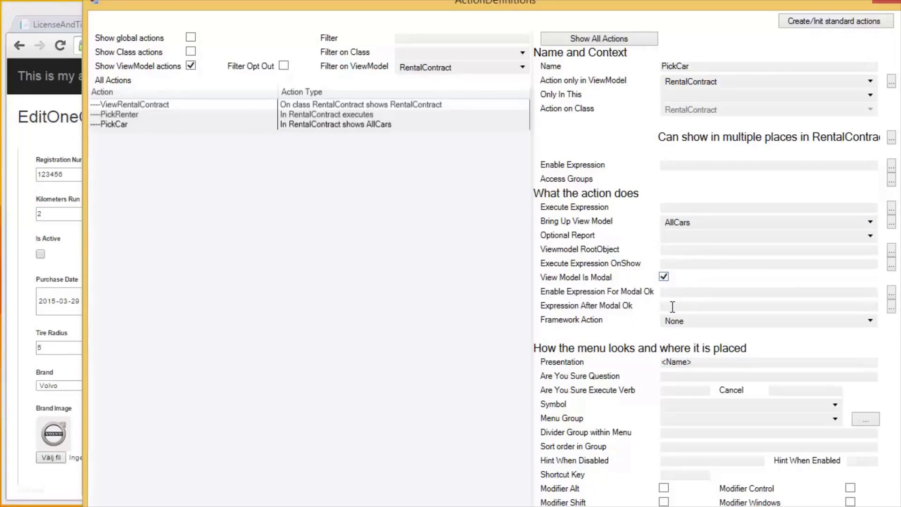
Step: Start PickCar's expression after modal OK with vCurrent_RentalContract.Renter, and enlarge the expression editor to show full variable names
click(891, 306)
drag(592, 199, 577, 154)
click(581, 207)
double_click(657, 219)
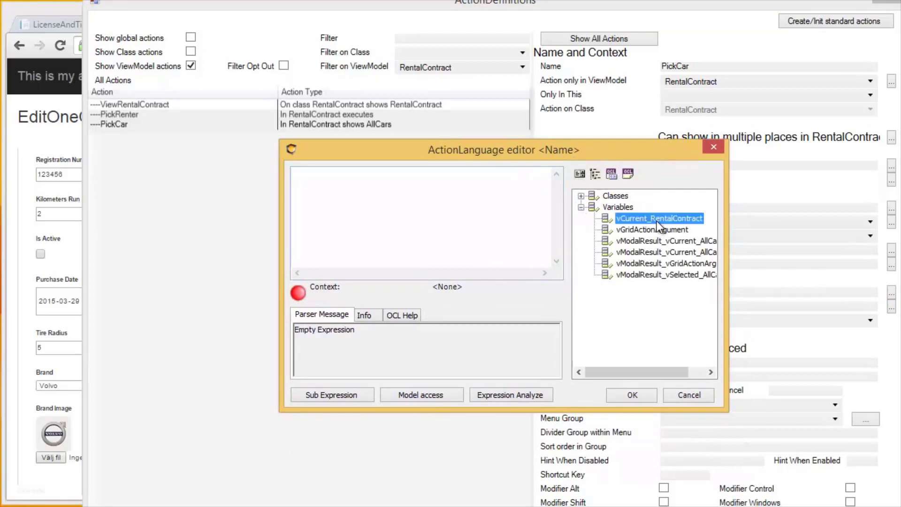
click(581, 219)
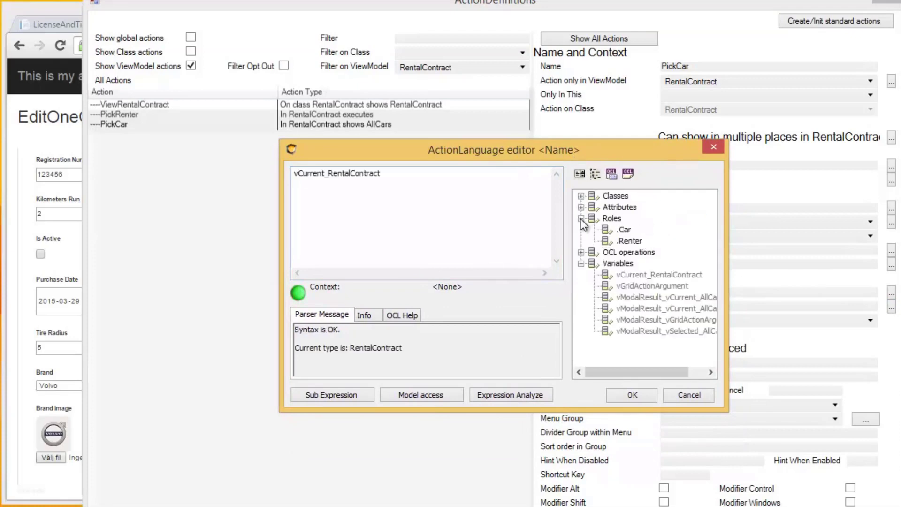
double_click(629, 241)
drag(711, 237, 781, 281)
drag(619, 288, 541, 288)
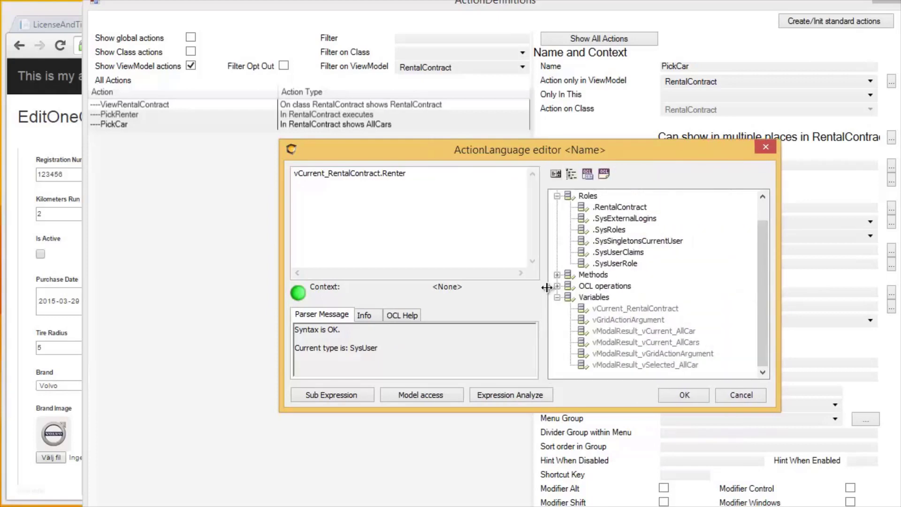
Step: Extend the PickCar expression with an assignment from the modal result, :=vModalResult_vCurrent_AllCar
click(677, 331)
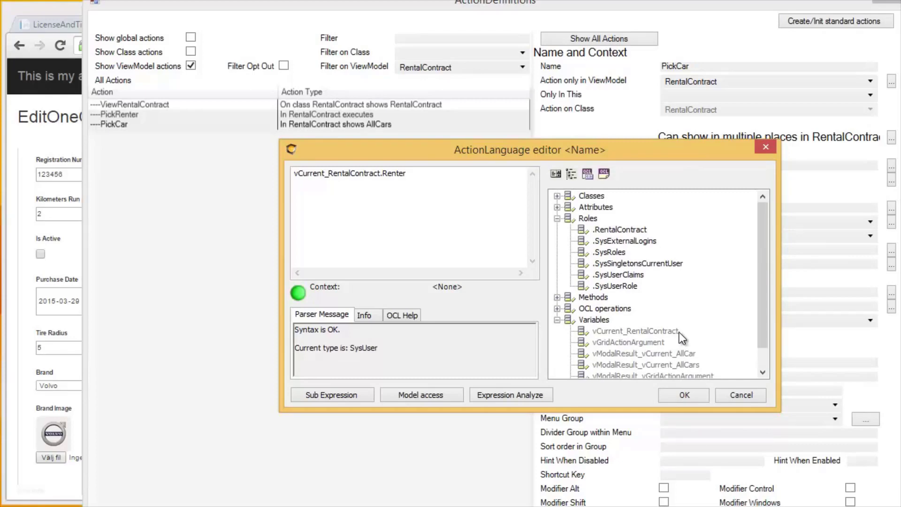
click(463, 178)
text(:=)
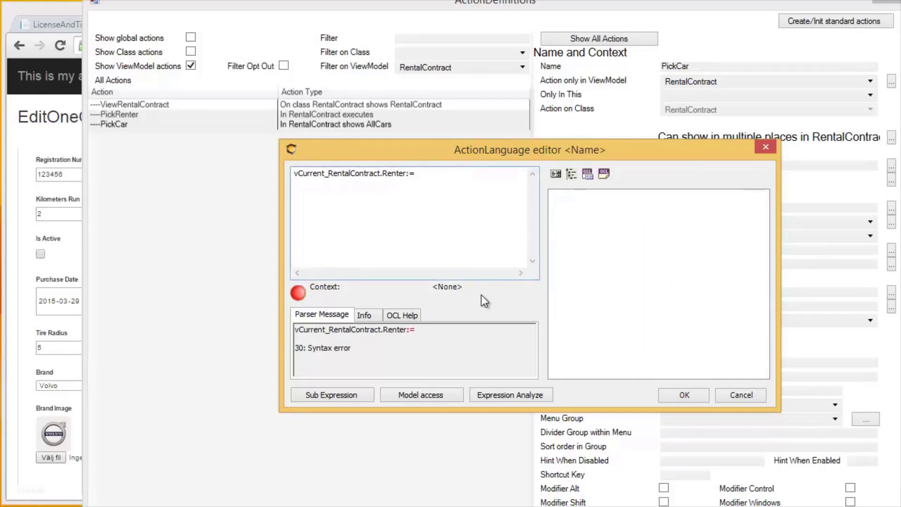
text(vModal)
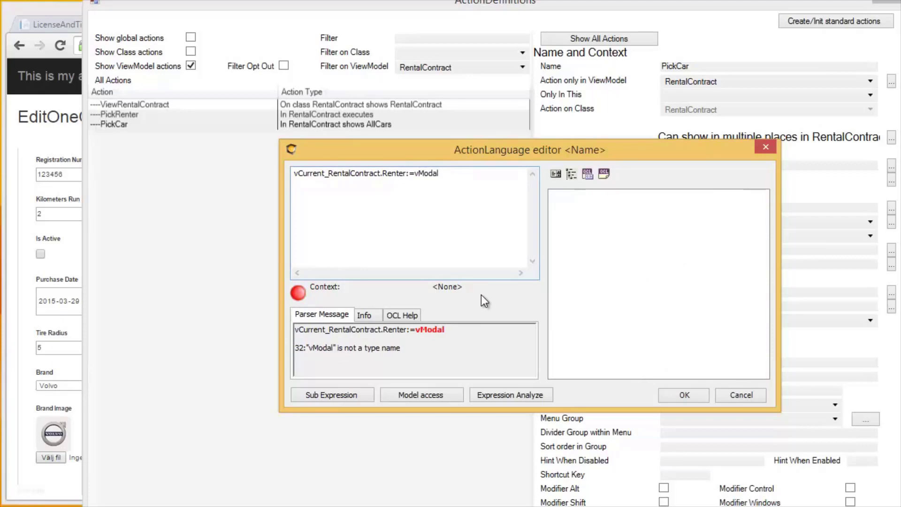
text(Result_)
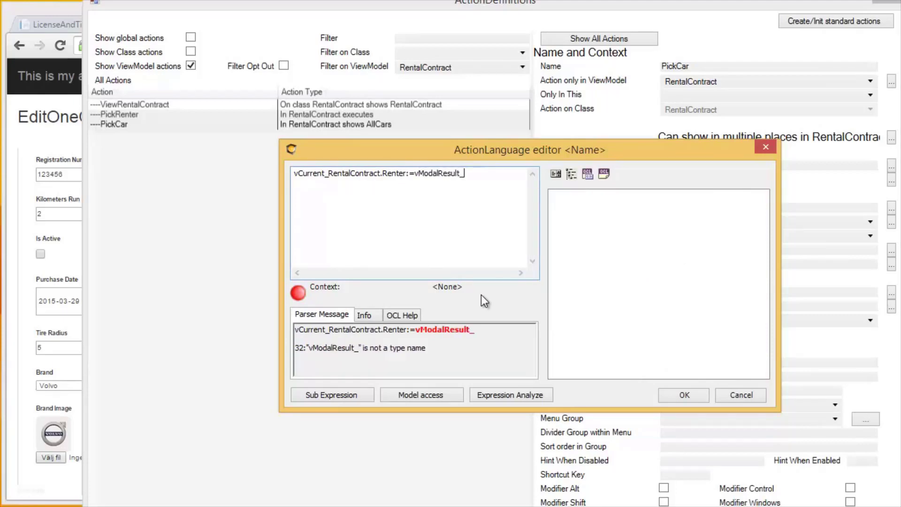
text(vCurrent_AllC)
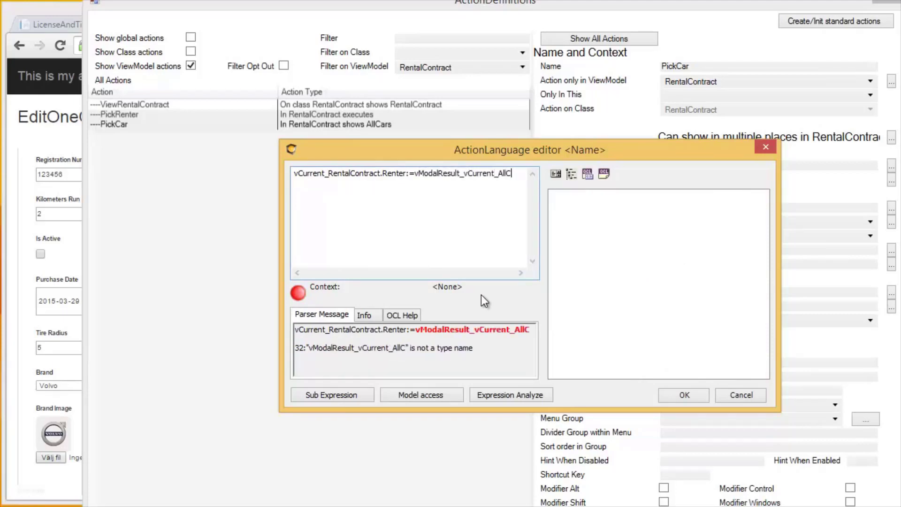
text(ar)
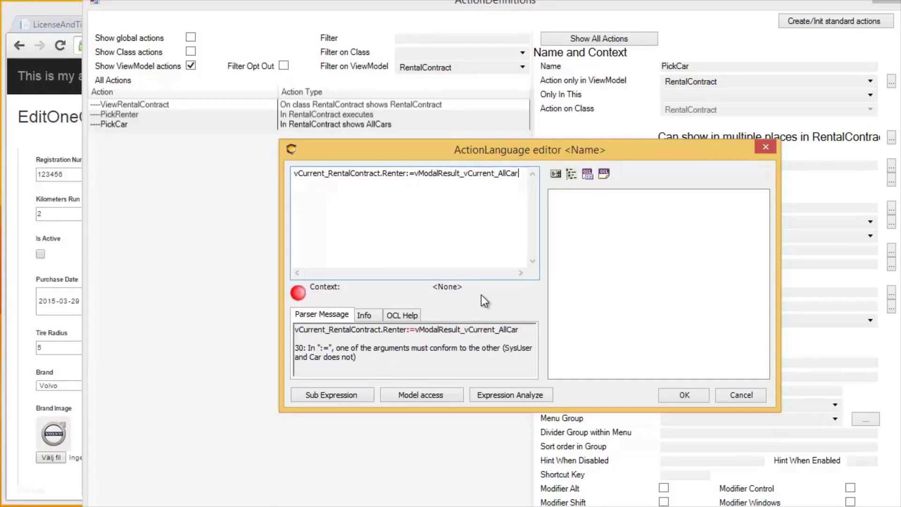
Step: Replace Renter with Car in the assignment so it reads vCurrent_RentalContract.Car:=vModalResult_vCurrent_AllCar, and accept the expression
key(Left)
key(Left)
key(Left)
key(Left)
key(Left)
key(Left)
key(Left)
key(Left)
key(Left)
key(Left)
key(Left)
key(Left)
key(Left)
key(Left)
key(Left)
key(Left)
key(Left)
key(Left)
key(Left)
key(Left)
key(shift+Left)
key(shift+Left)
key(shift+Left)
key(shift+Left)
key(shift+Left)
key(shift+Left)
text(C)
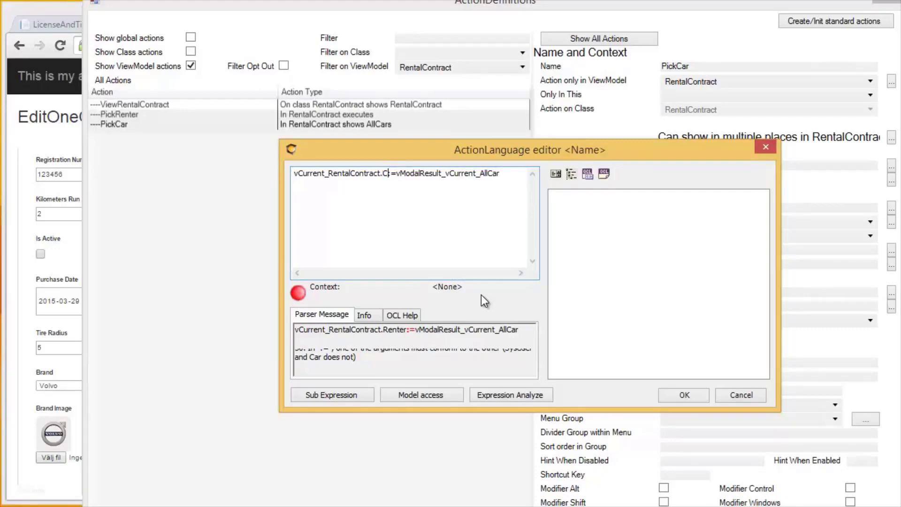
text(ar)
key(End)
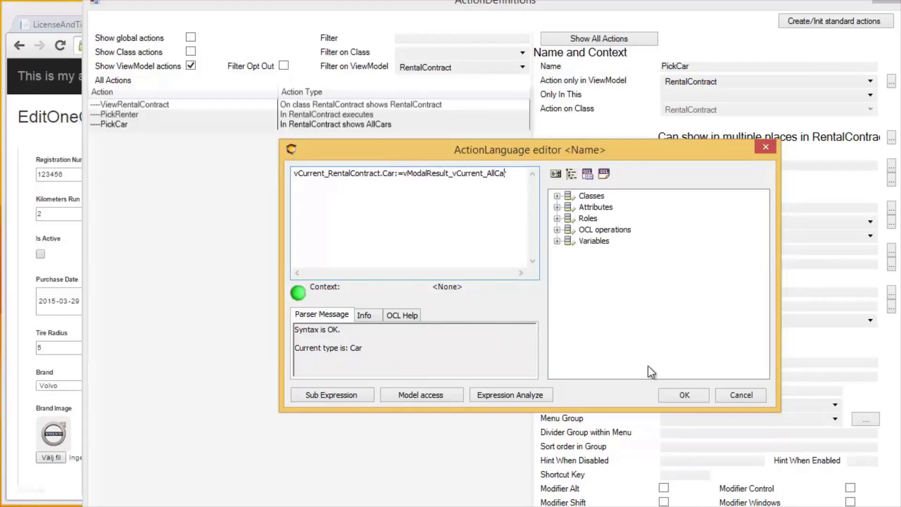
click(683, 396)
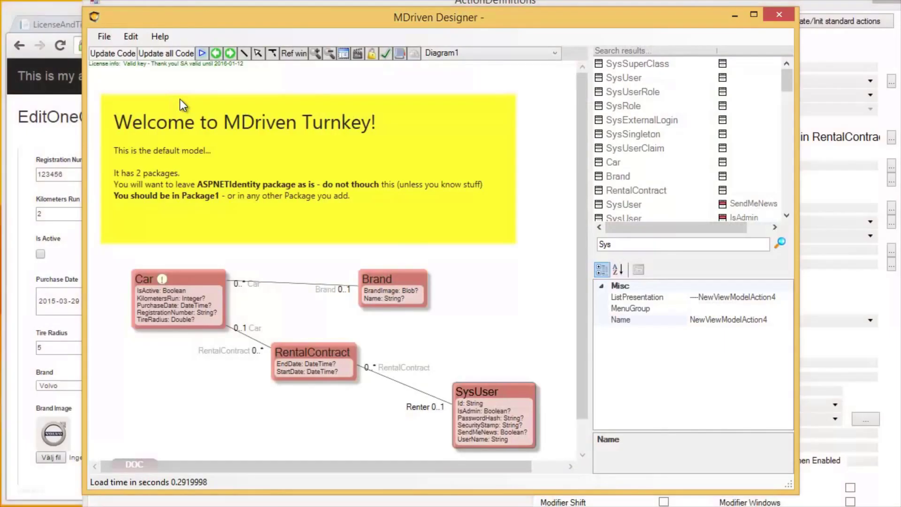
Step: Upload the model to the MDriven Turnkey server, check the server status and read the evolve log to its end
click(318, 81)
click(413, 53)
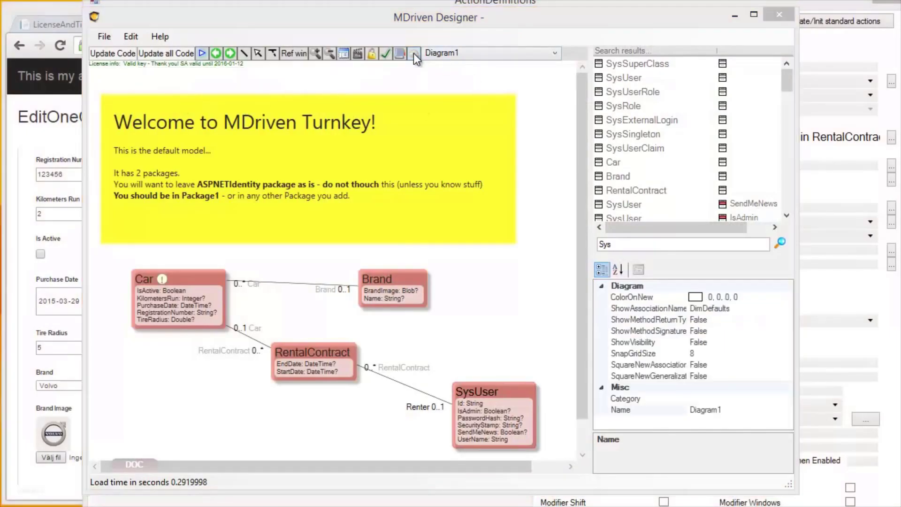
drag(110, 19, 413, 25)
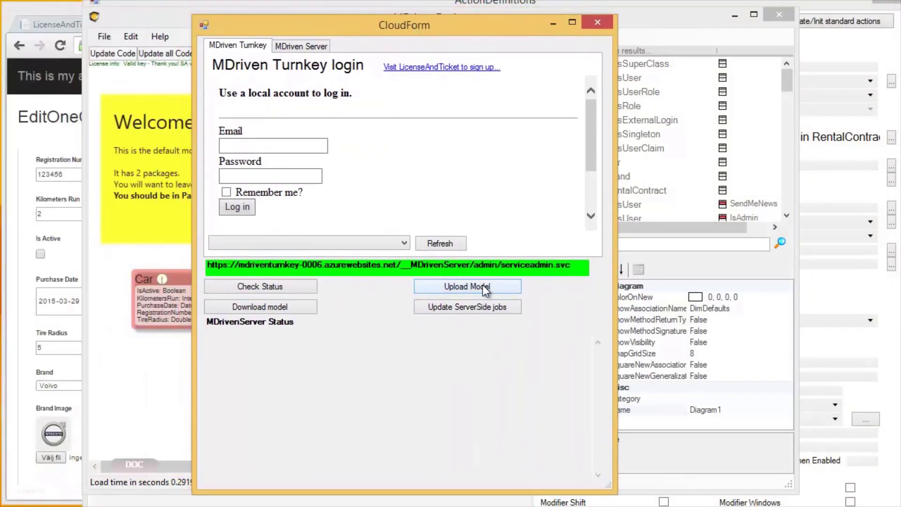
click(271, 286)
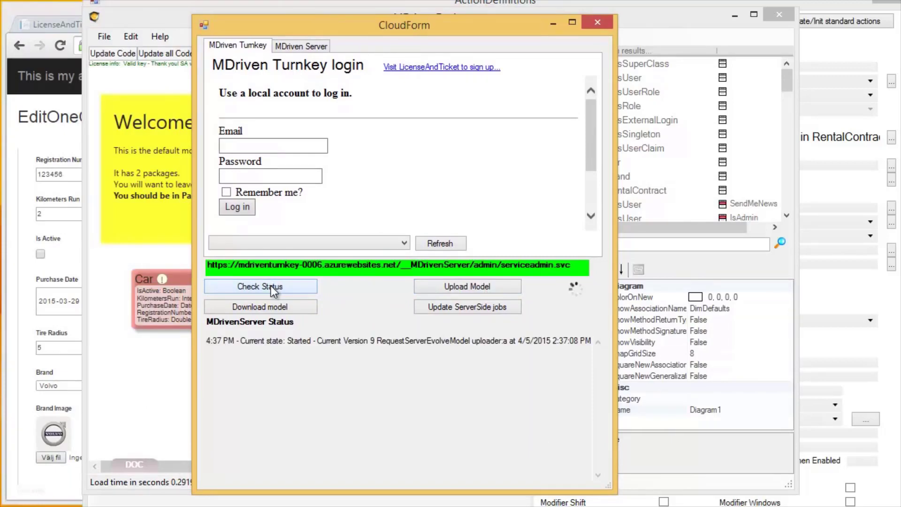
click(271, 285)
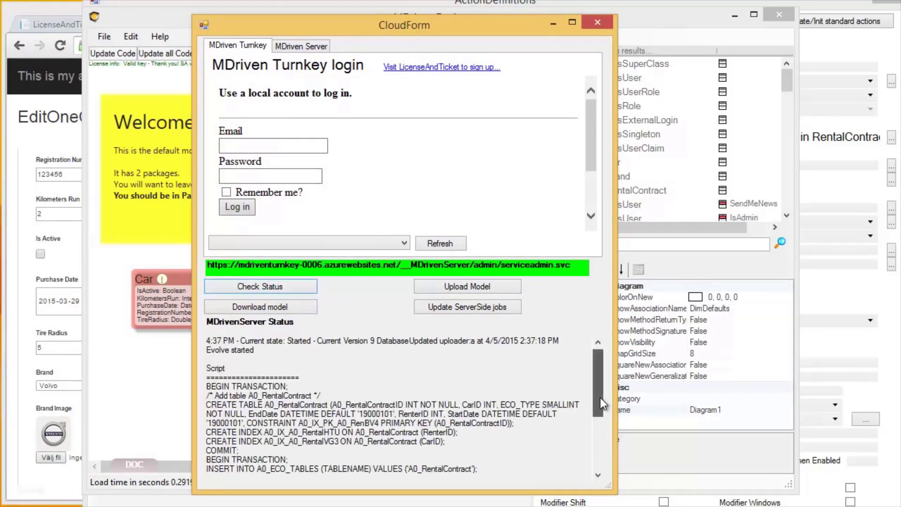
drag(601, 398, 602, 454)
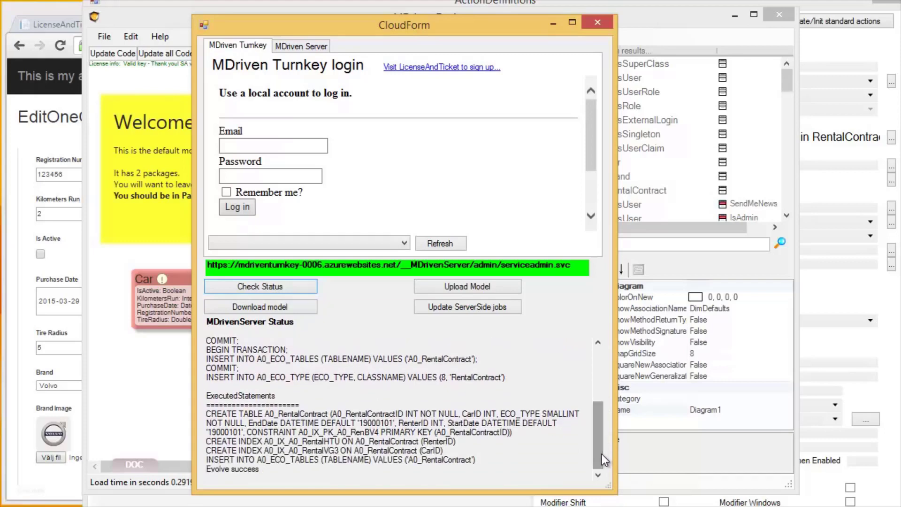
Step: Switch to the Turnkey app in Chrome, go to its Index page and widen the window to show the full navigation
click(98, 163)
click(64, 78)
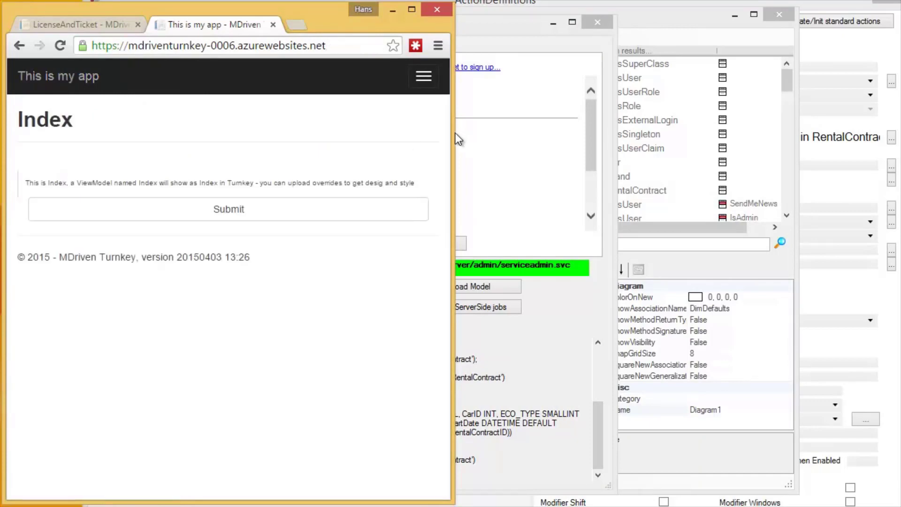
drag(455, 135, 834, 138)
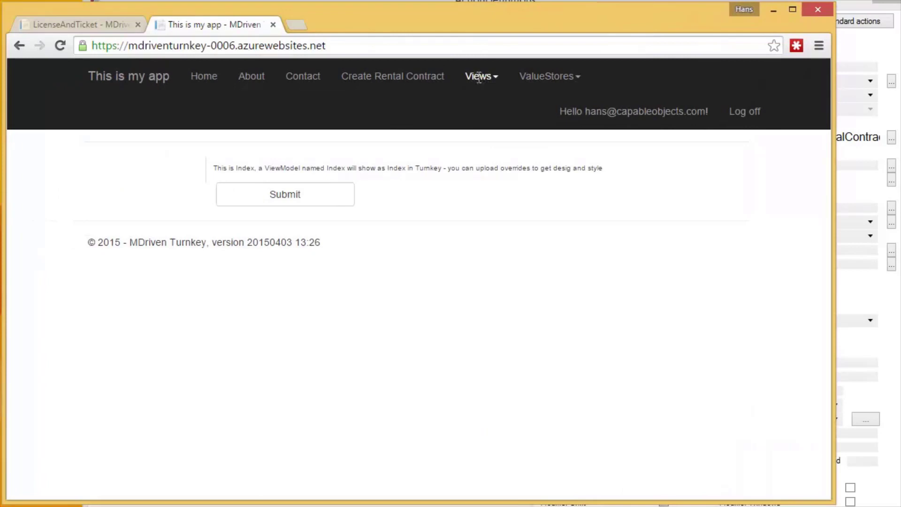
Step: Create a rental contract in the web app, pick car WOZ196 for it and save the contract
click(403, 80)
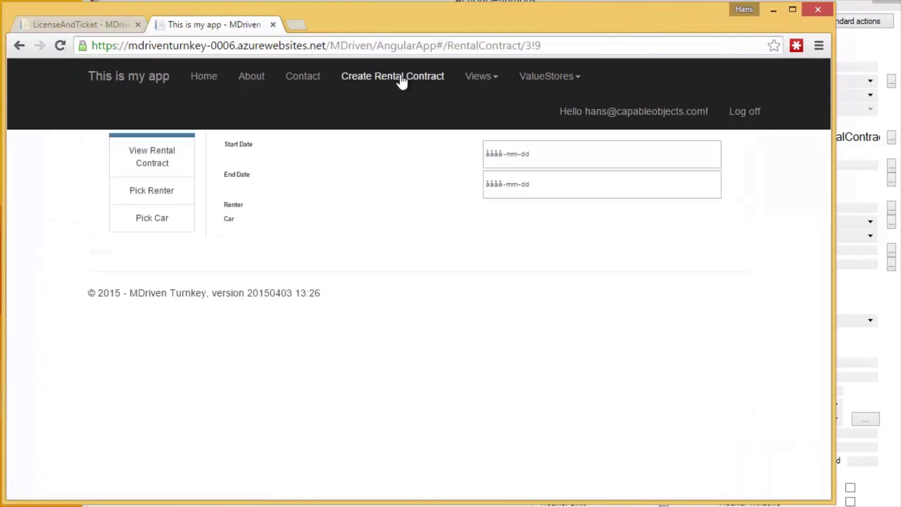
click(149, 220)
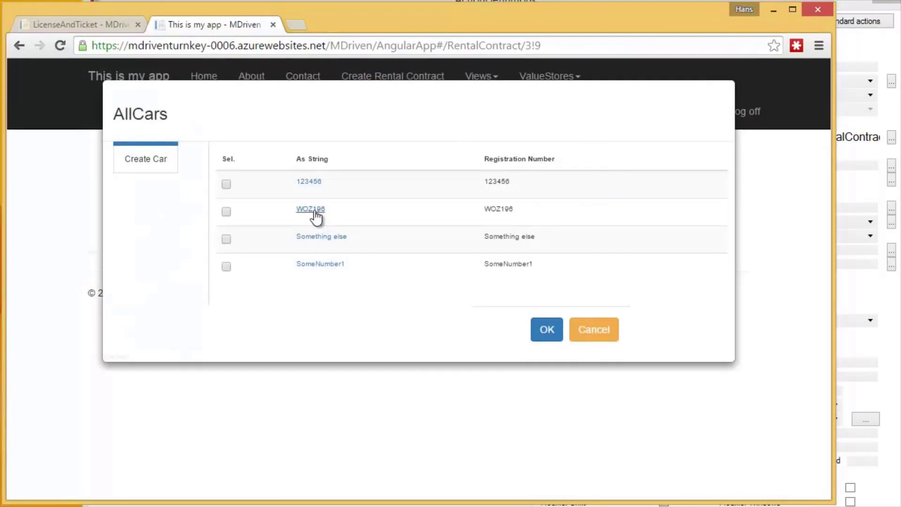
click(226, 212)
click(546, 331)
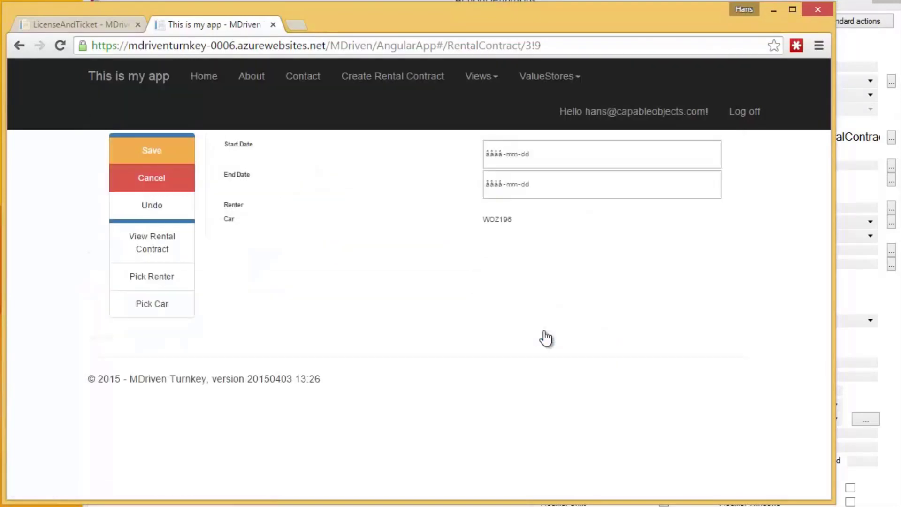
click(161, 157)
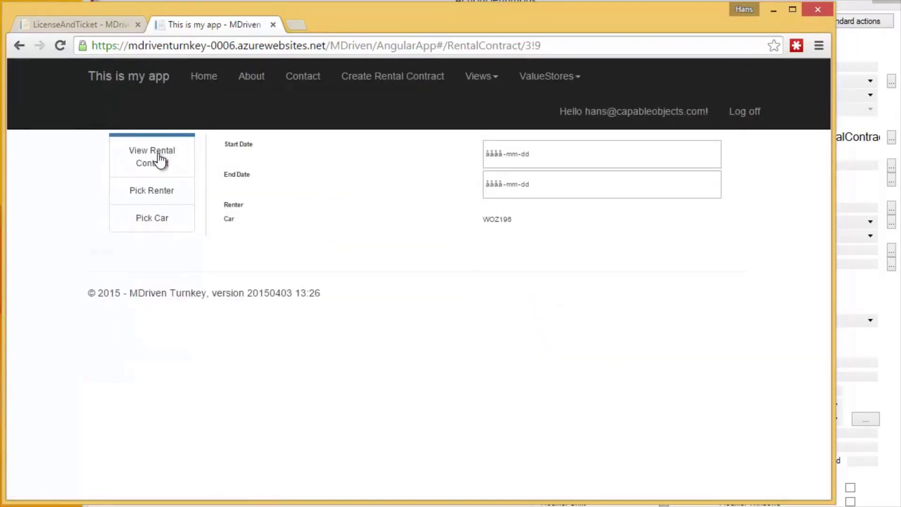